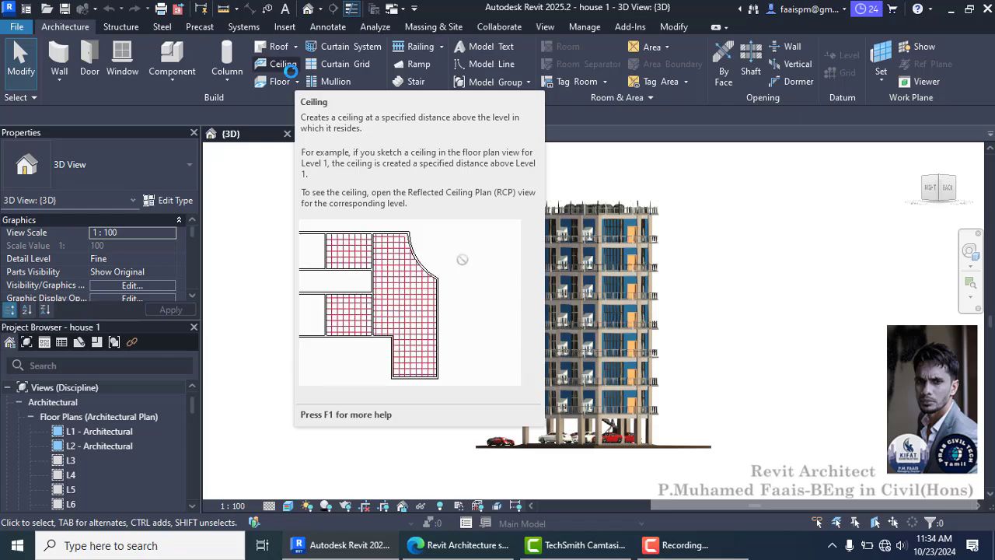
Examine the multi-storey building's facade and ground-level parking in the 3D view
scroll(673, 400, up, 1)
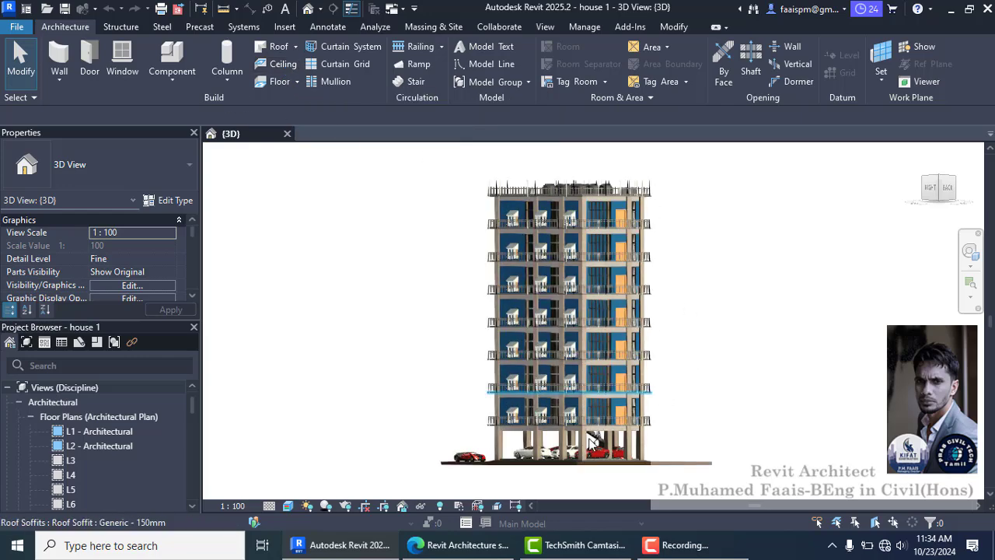
scroll(625, 466, up, 1)
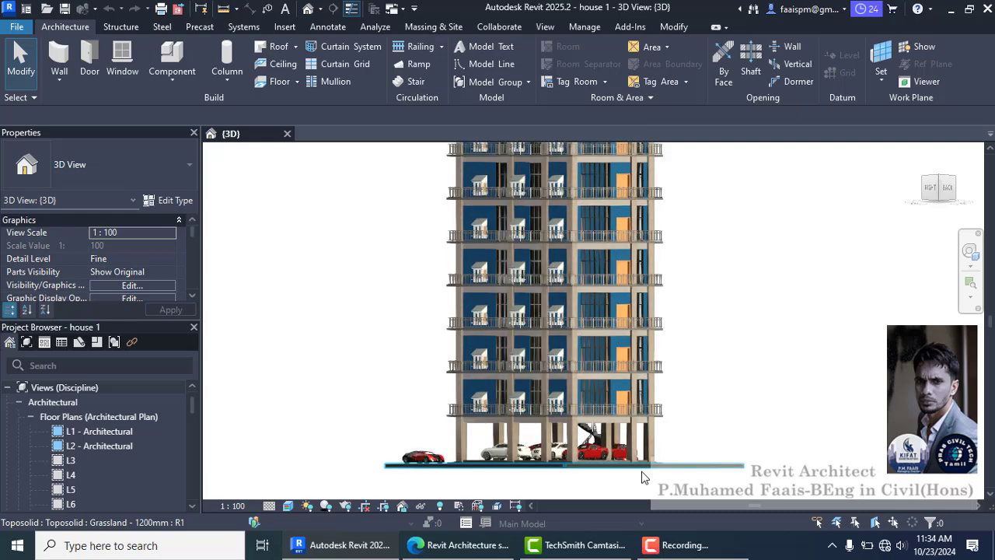
scroll(642, 473, up, 1)
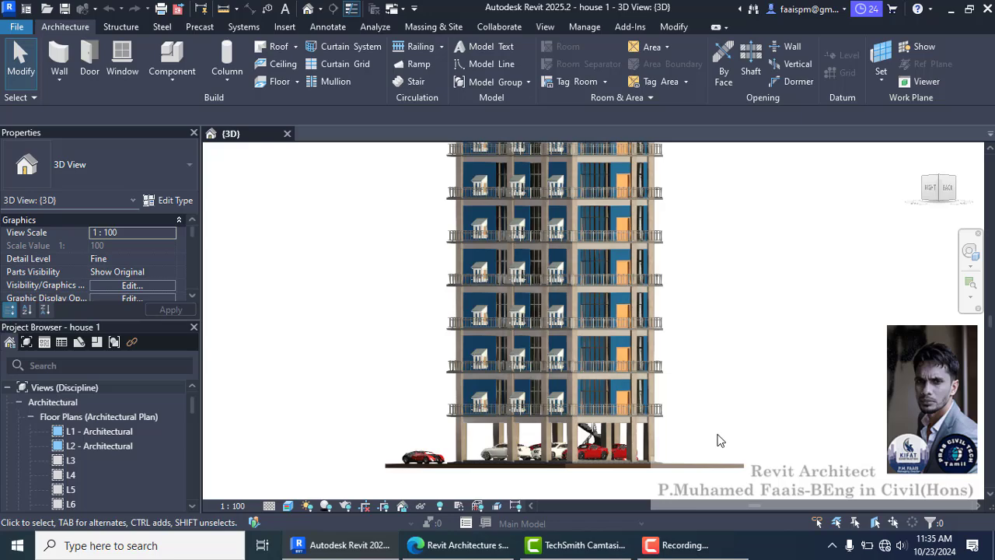
scroll(443, 354, down, 2)
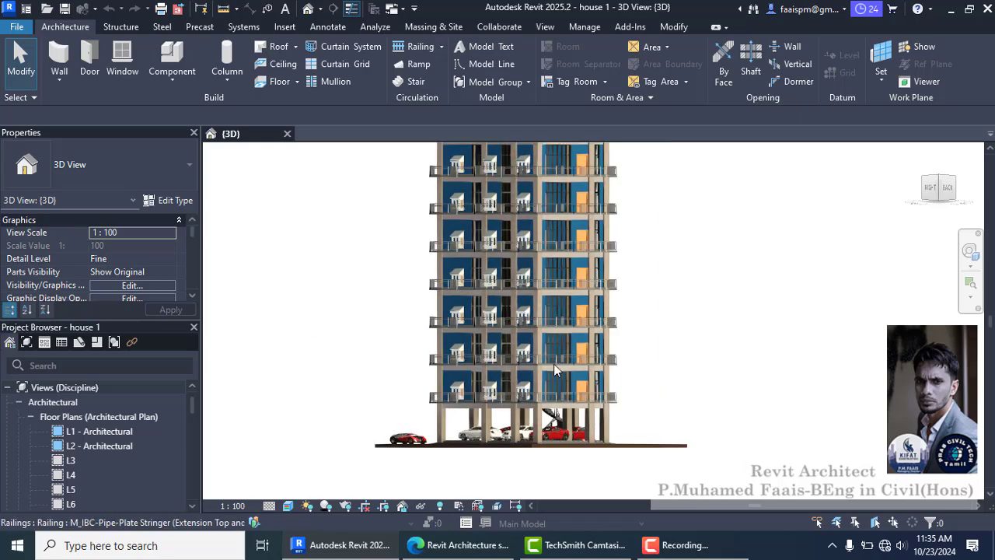
scroll(509, 408, up, 2)
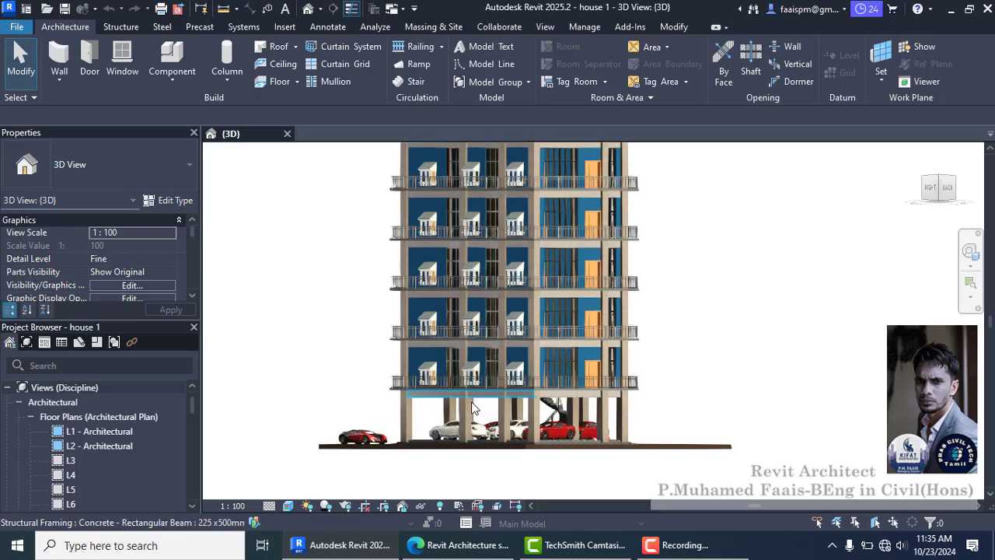
scroll(464, 404, up, 2)
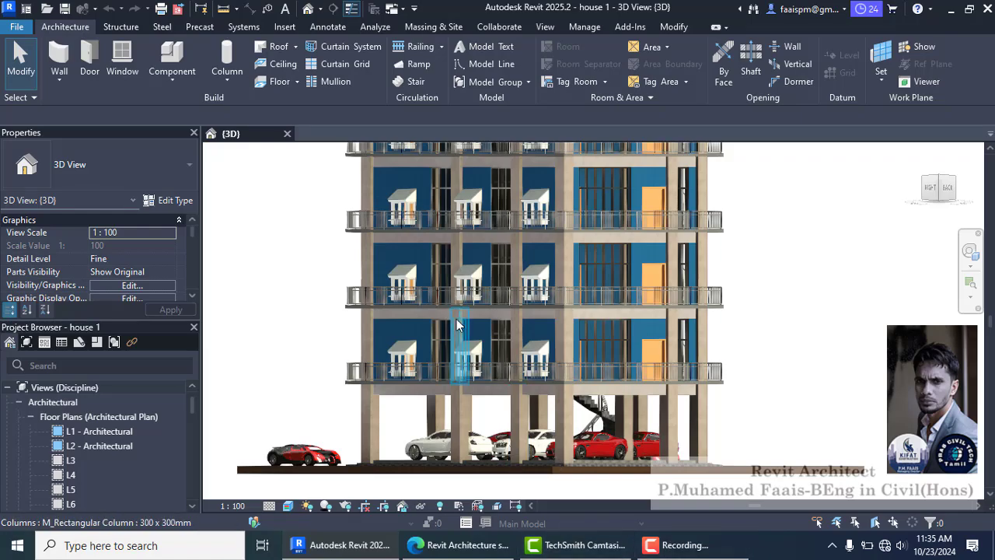
scroll(526, 335, down, 1)
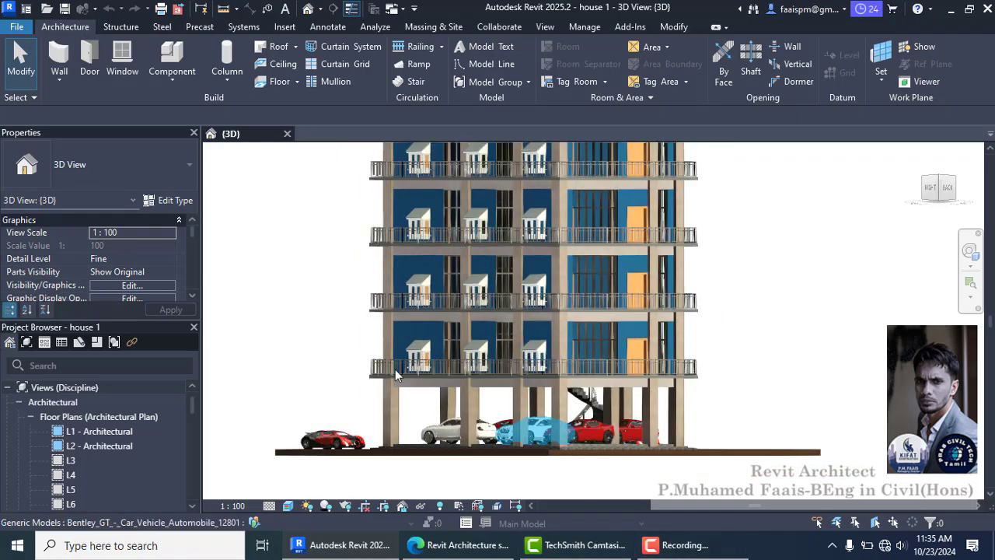
Open the L1 - Architectural floor plan and inspect the column grid and parking layout
scroll(78, 458, down, 1)
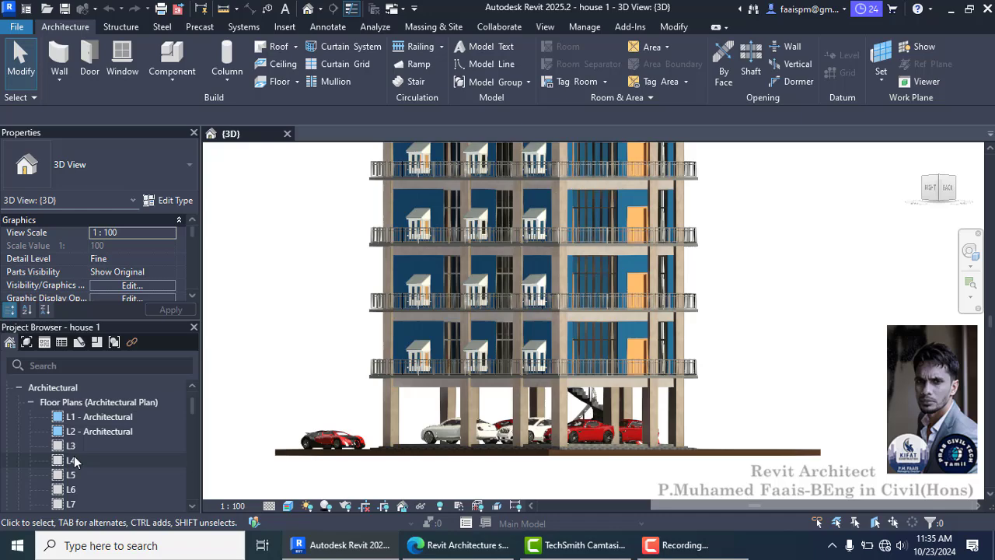
click(114, 416)
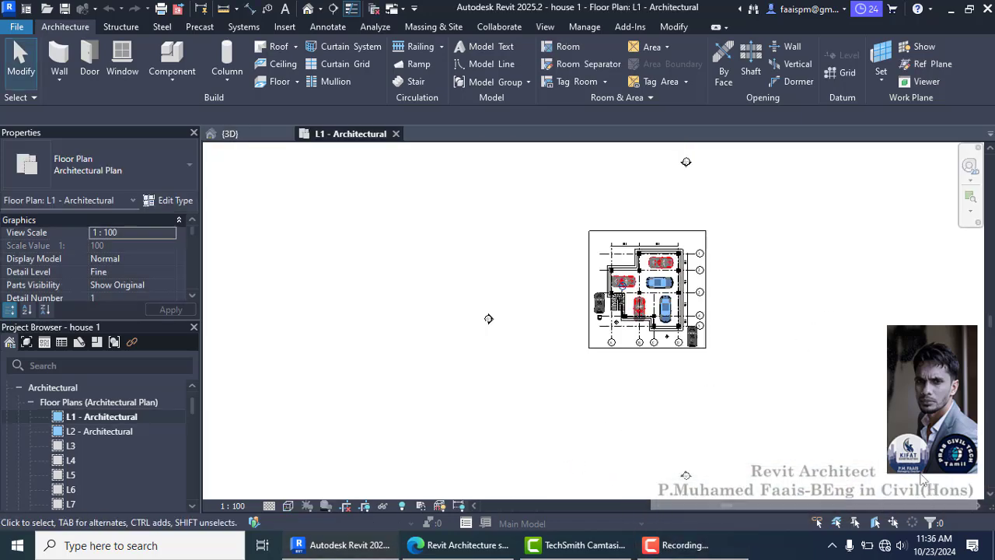
scroll(749, 283, up, 3)
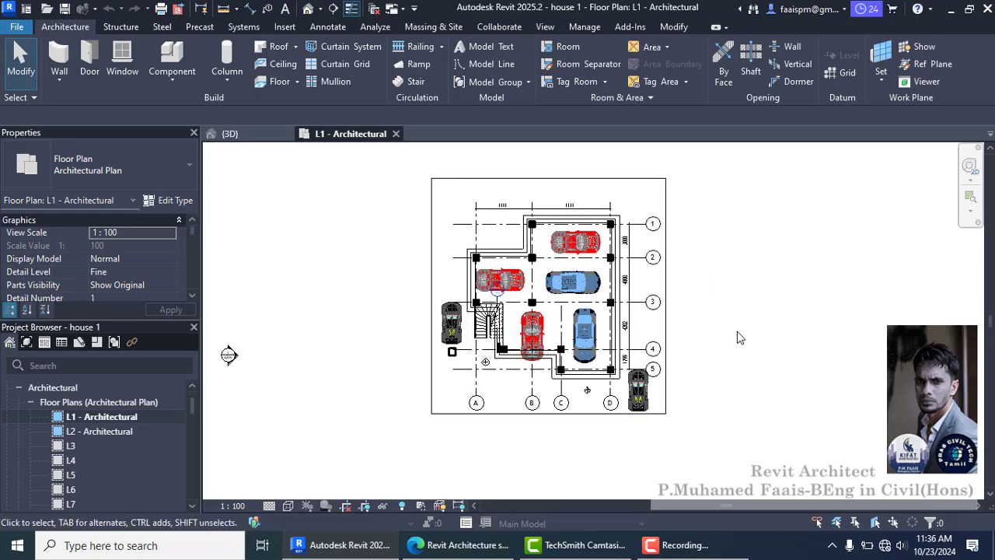
scroll(737, 331, up, 1)
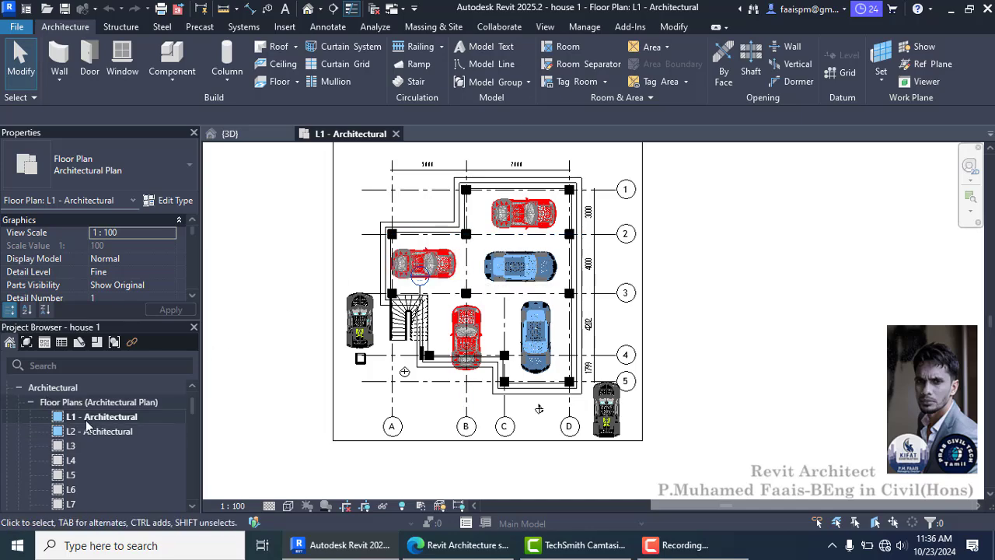
Open the L1 - Architectural reflected ceiling plan
scroll(88, 421, down, 1)
scroll(87, 423, down, 2)
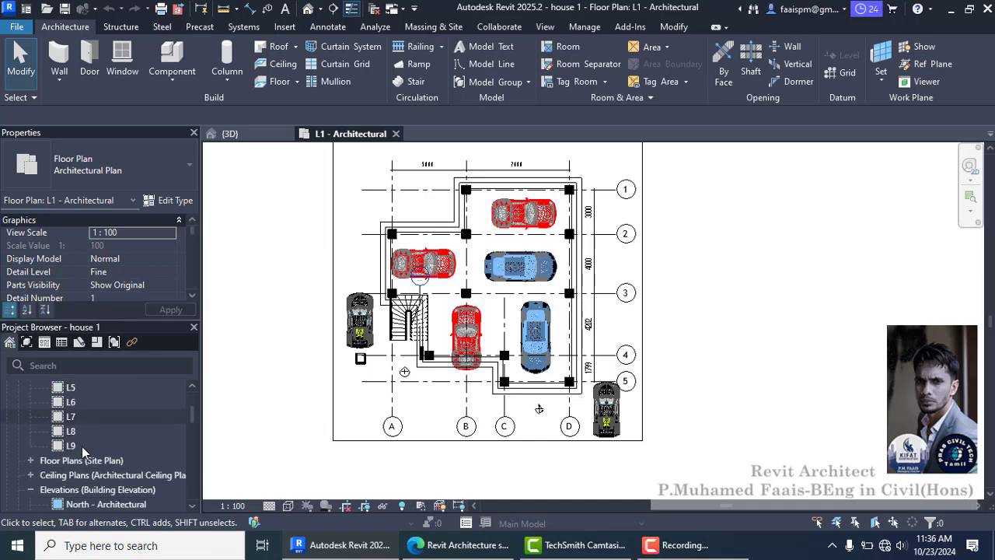
click(31, 475)
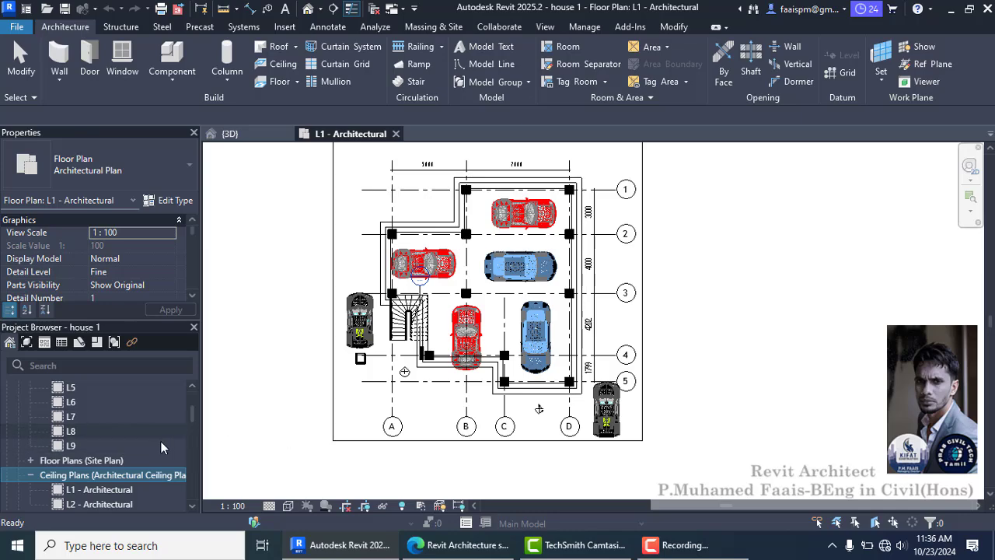
scroll(150, 455, down, 1)
scroll(150, 455, down, 1)
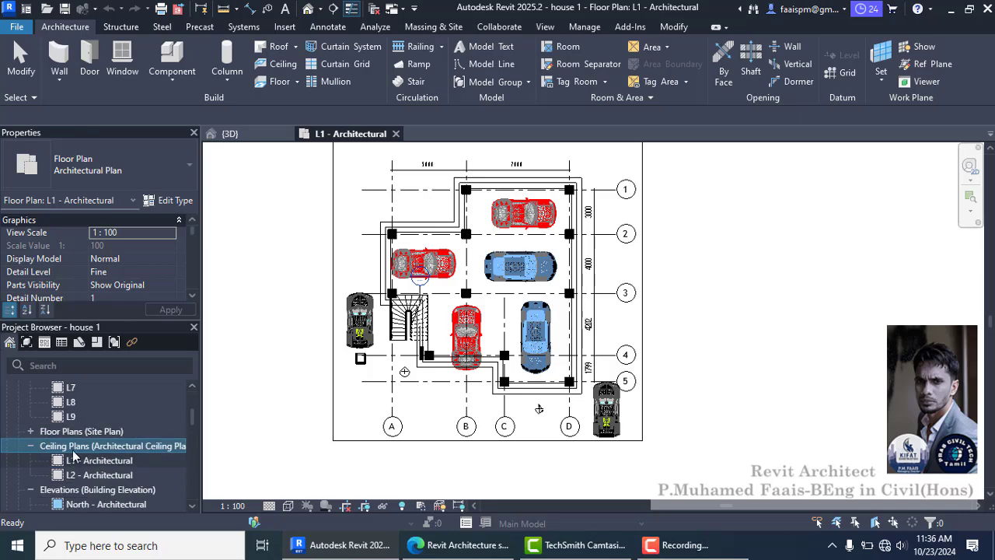
click(125, 461)
double_click(125, 461)
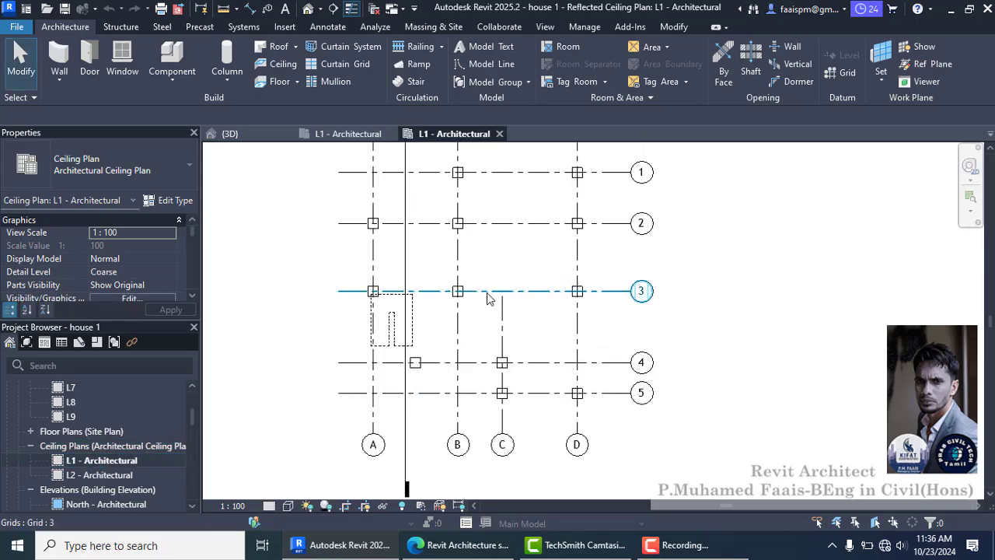
click(177, 202)
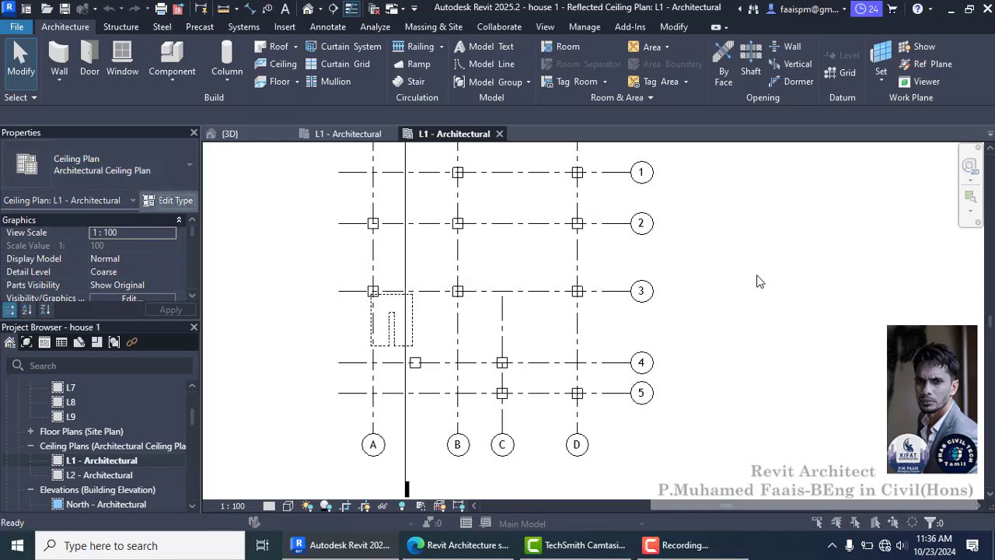
key(Escape)
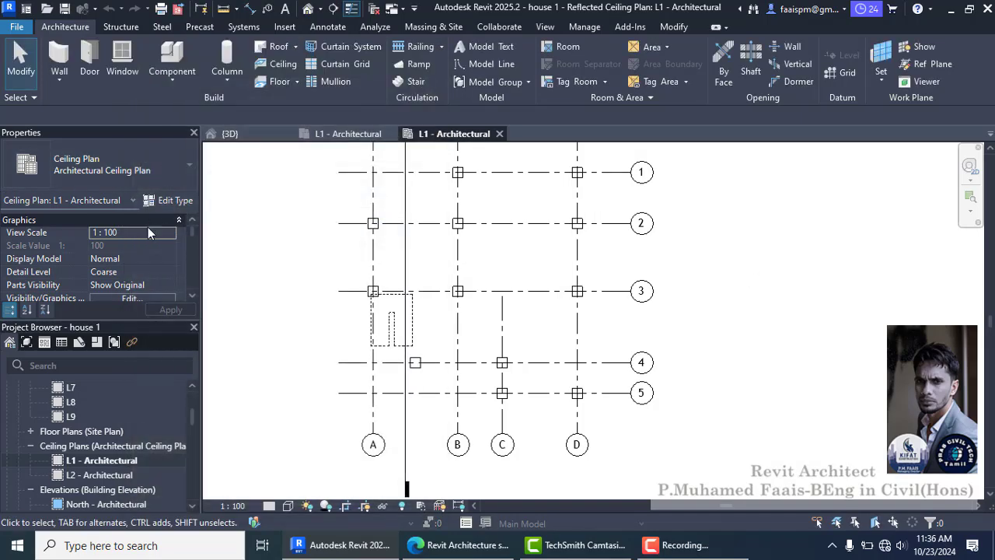
scroll(147, 258, down, 2)
scroll(147, 257, up, 2)
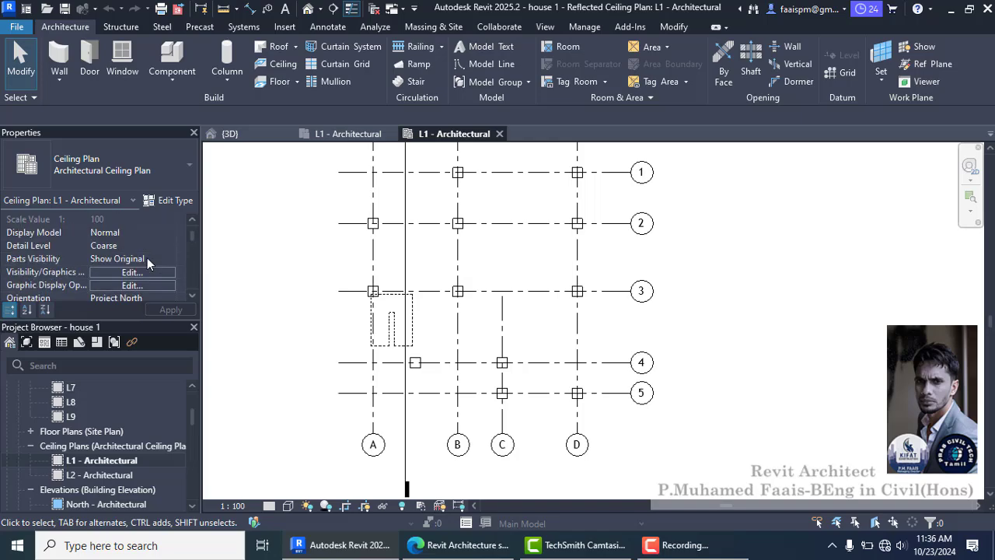
Start a sketched ceiling and draw a 10100 by 11800 mm rectangular boundary from the grid 4 column nearest grid A to column D1's outer corner
click(291, 67)
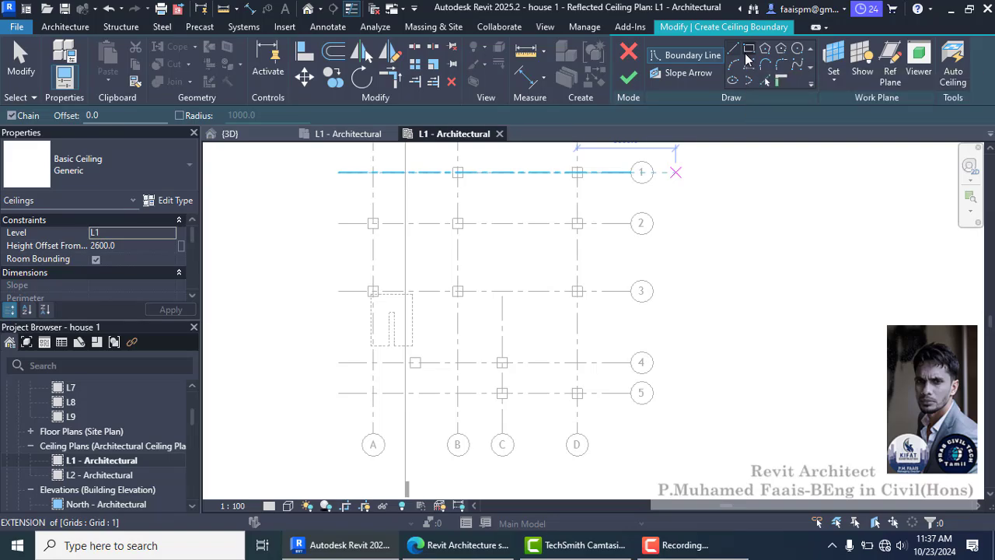
click(748, 49)
scroll(374, 256, down, 3)
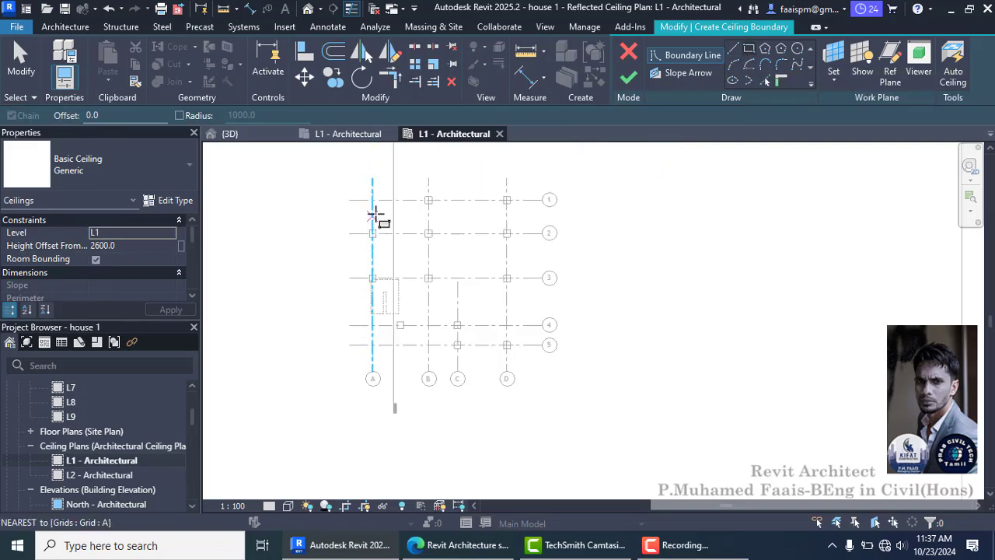
scroll(374, 214, up, 2)
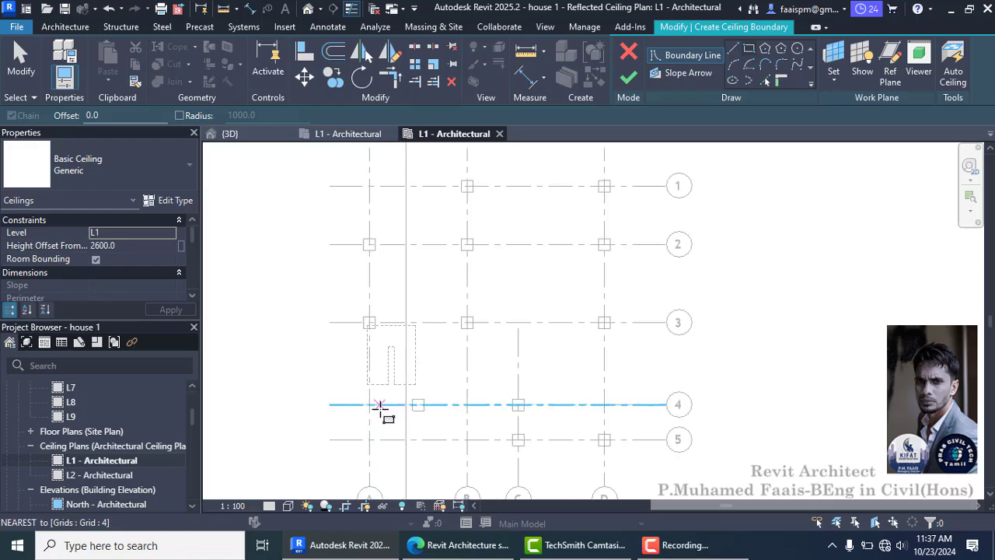
scroll(379, 406, up, 2)
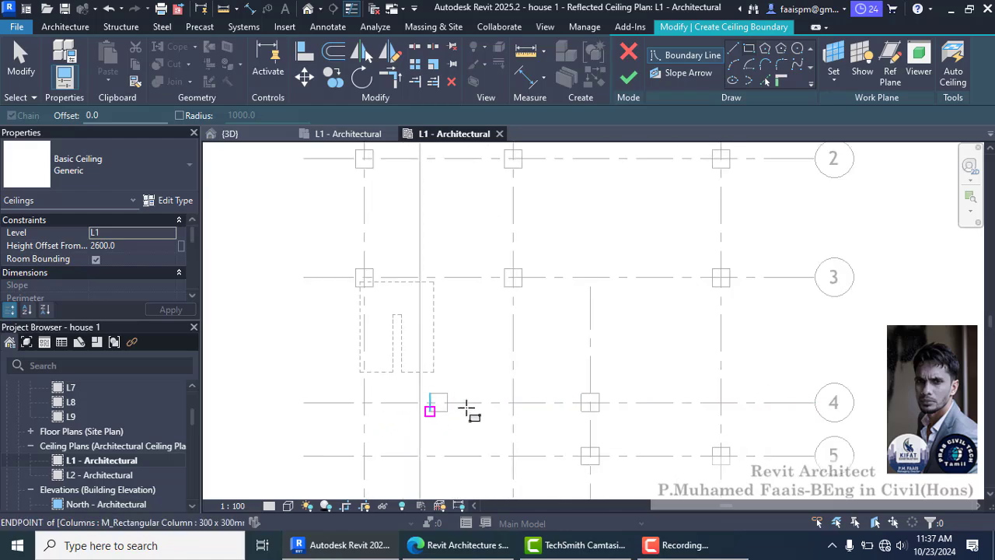
click(429, 410)
scroll(536, 404, down, 2)
click(612, 286)
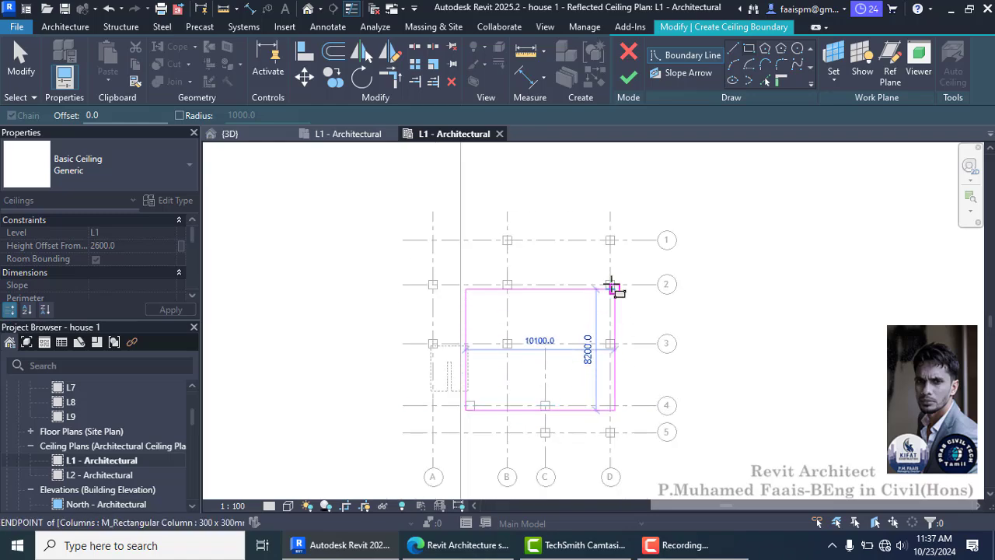
scroll(610, 240, up, 4)
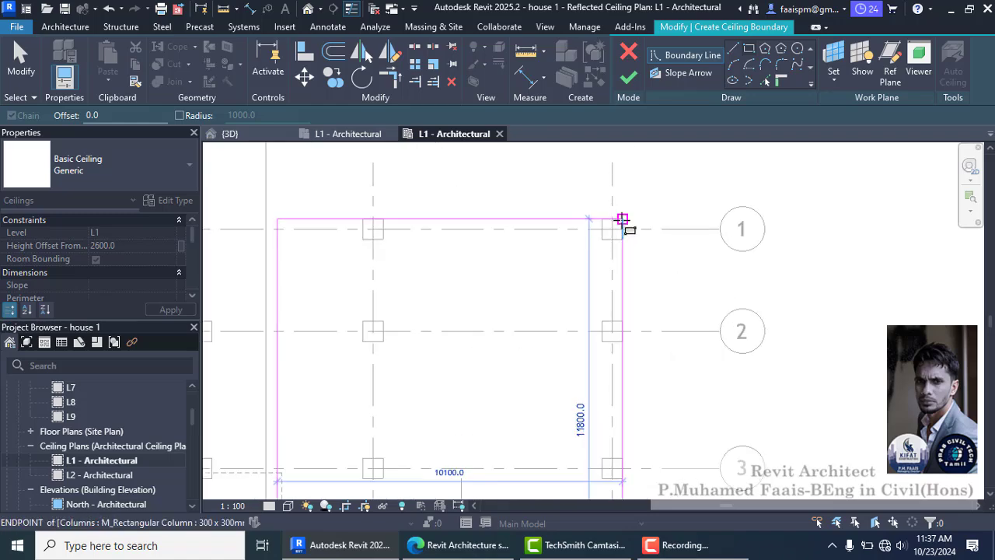
click(622, 219)
scroll(588, 199, down, 4)
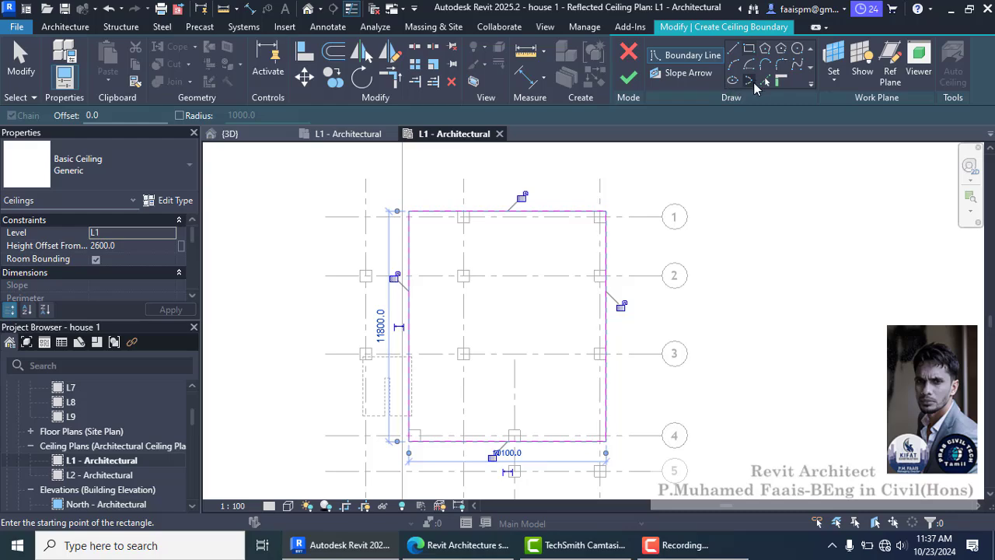
Add boundary lines by picking the upper and left edges of column A2 and the left and lower edges of column A3
click(767, 81)
scroll(376, 269, up, 5)
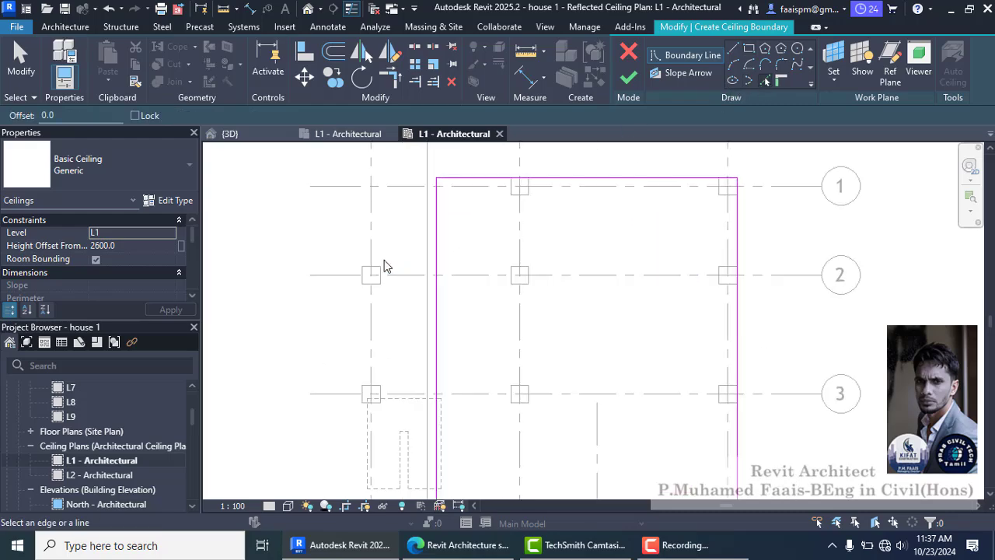
click(366, 269)
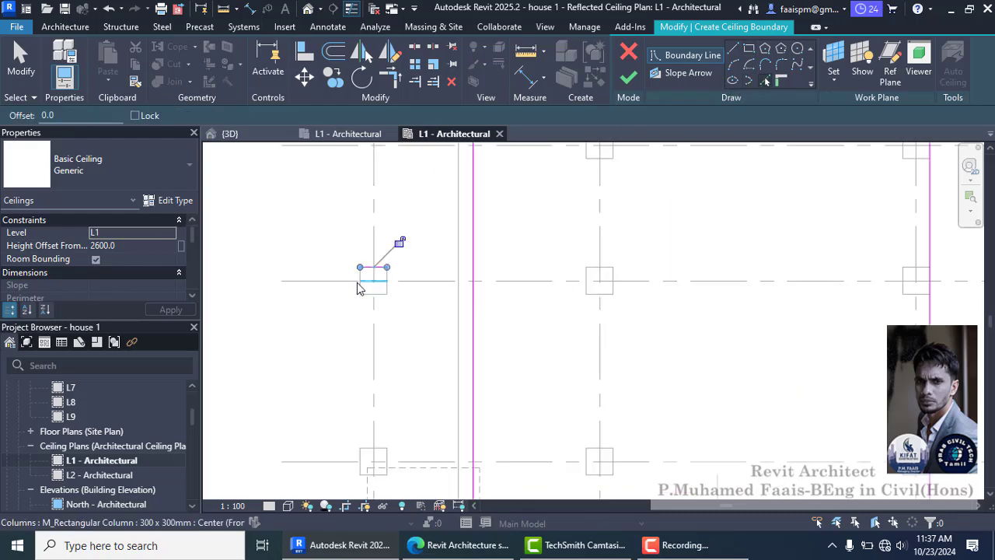
scroll(329, 276, down, 3)
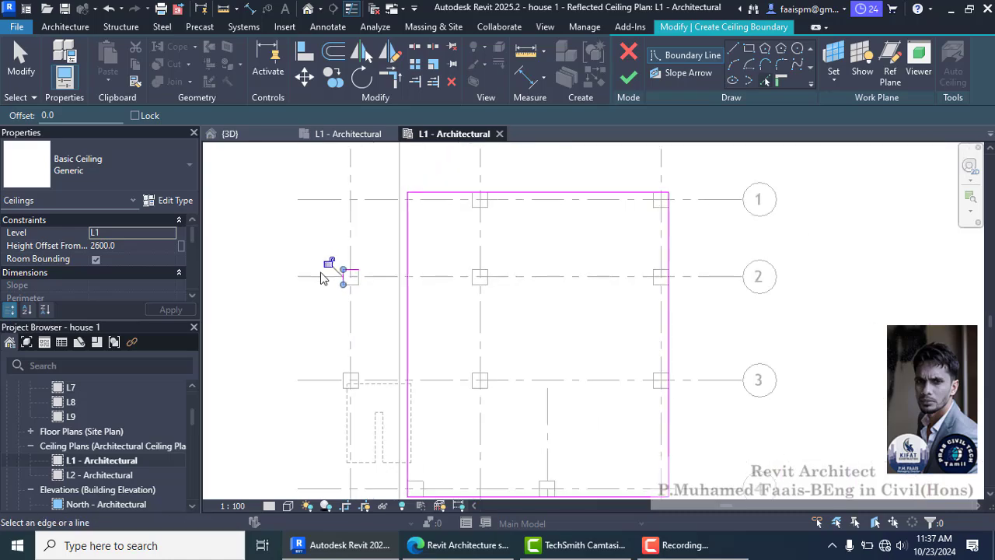
scroll(320, 431, up, 3)
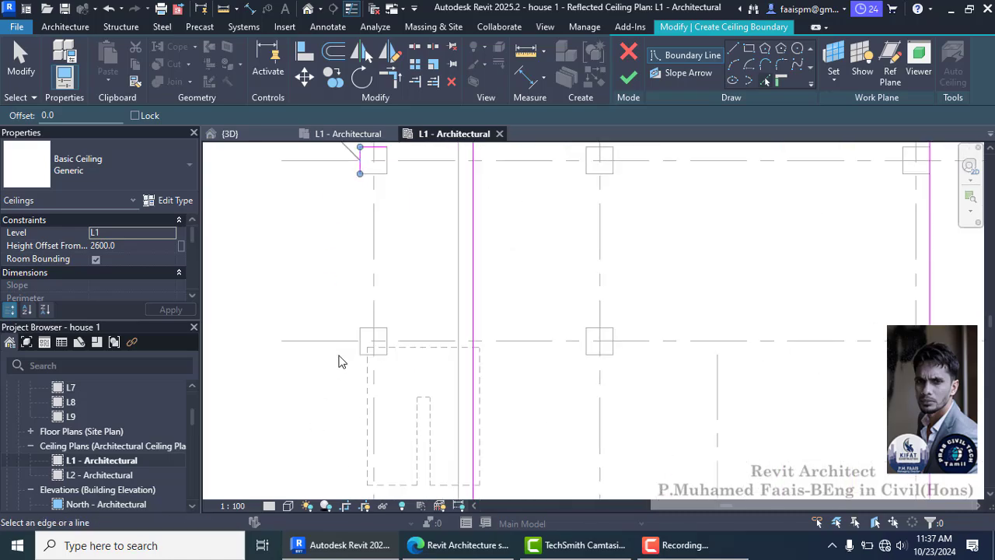
click(355, 350)
scroll(354, 354, down, 3)
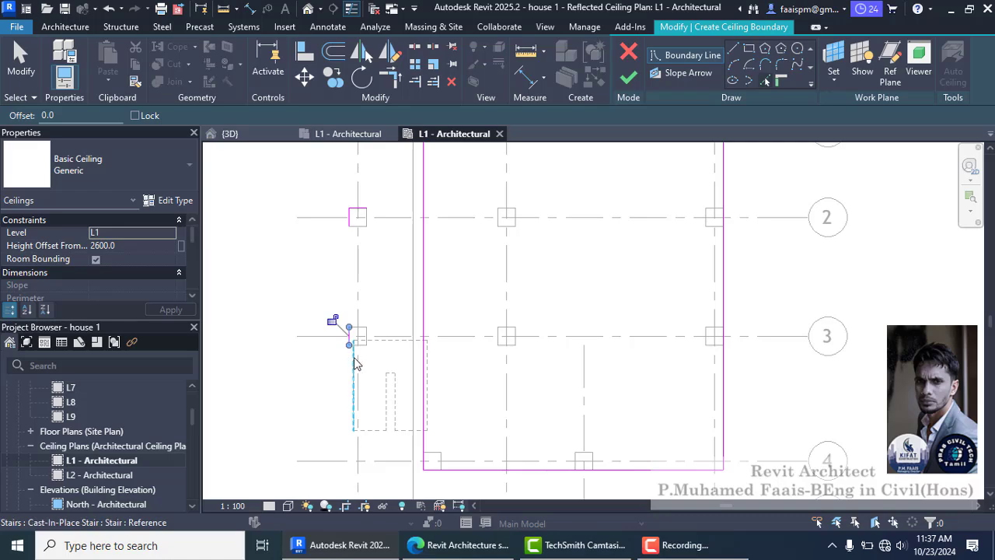
scroll(354, 361, up, 3)
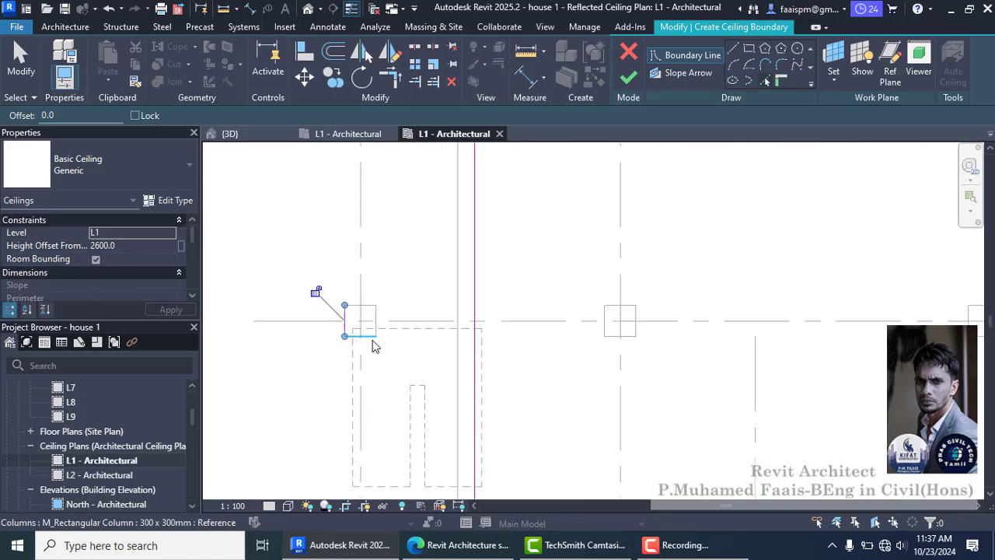
click(371, 335)
scroll(385, 311, down, 2)
scroll(459, 387, down, 2)
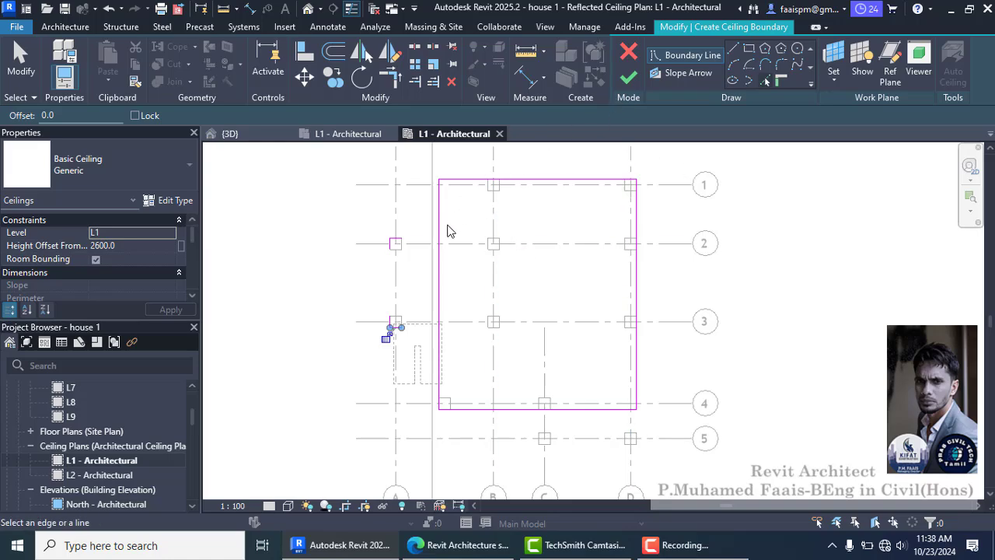
Trim and extend the line on column A2's upper edge and the rectangle's left side into a corner
scroll(443, 231, up, 2)
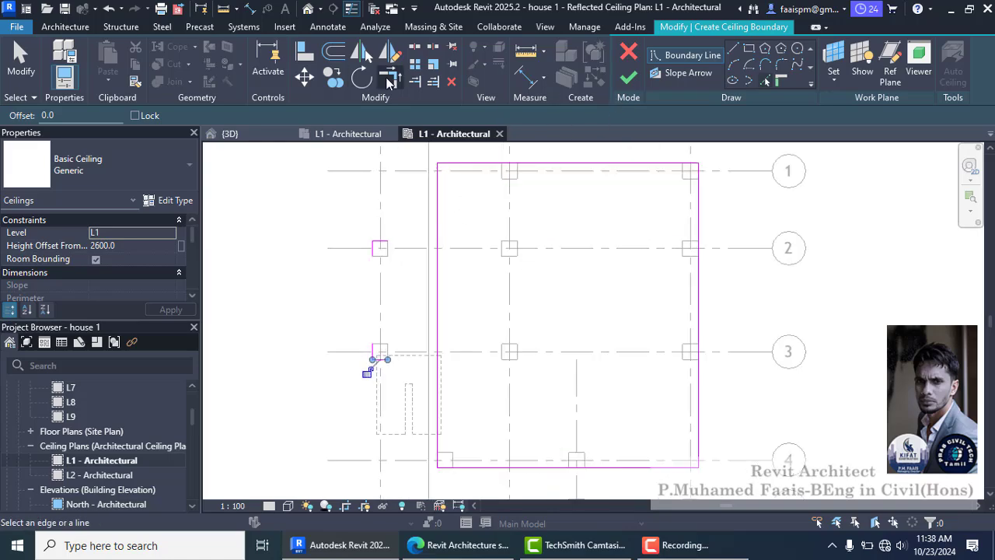
click(390, 78)
click(386, 241)
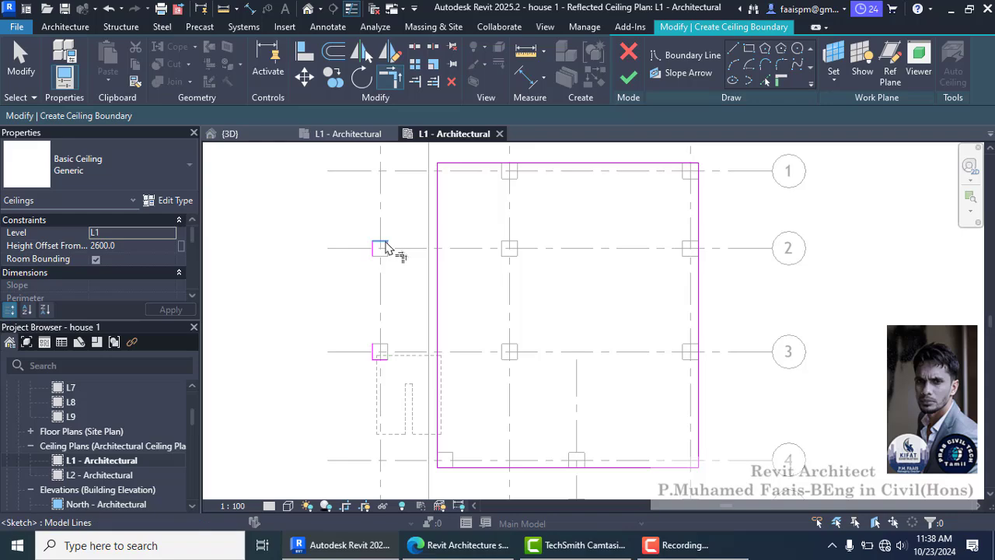
click(438, 230)
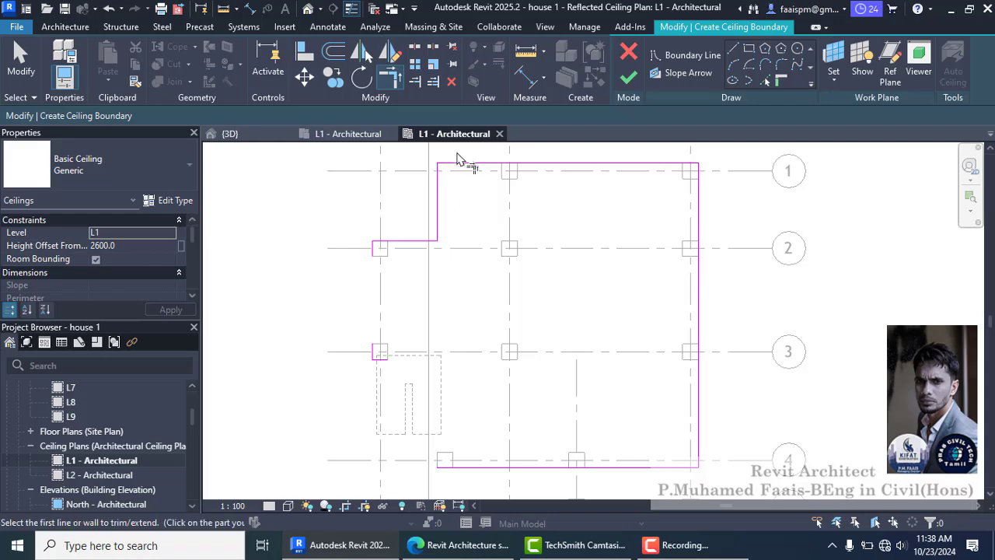
Undo the last corner trim and split the rectangle's left side between grids 2 and 3, about 5300 mm below its upper corner
key(Escape)
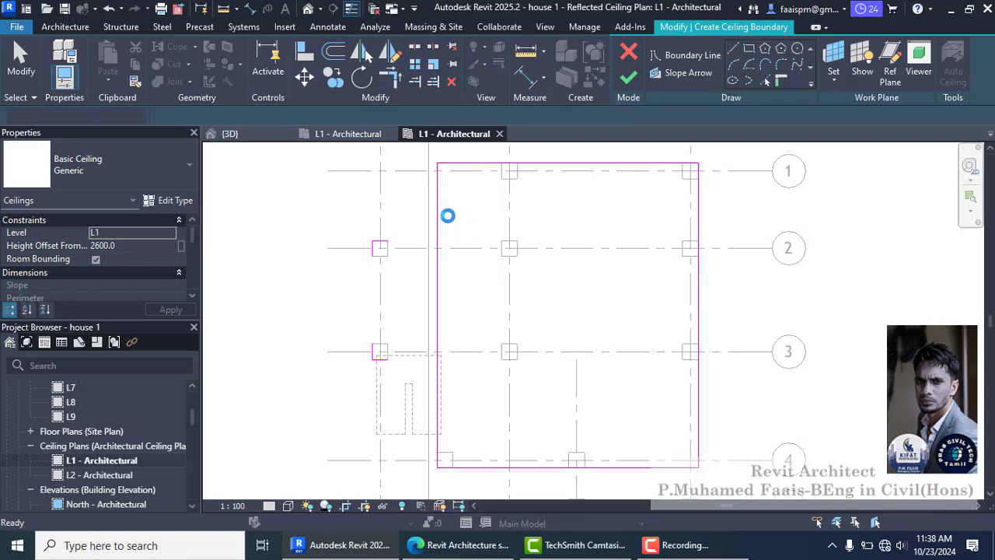
click(415, 47)
click(440, 297)
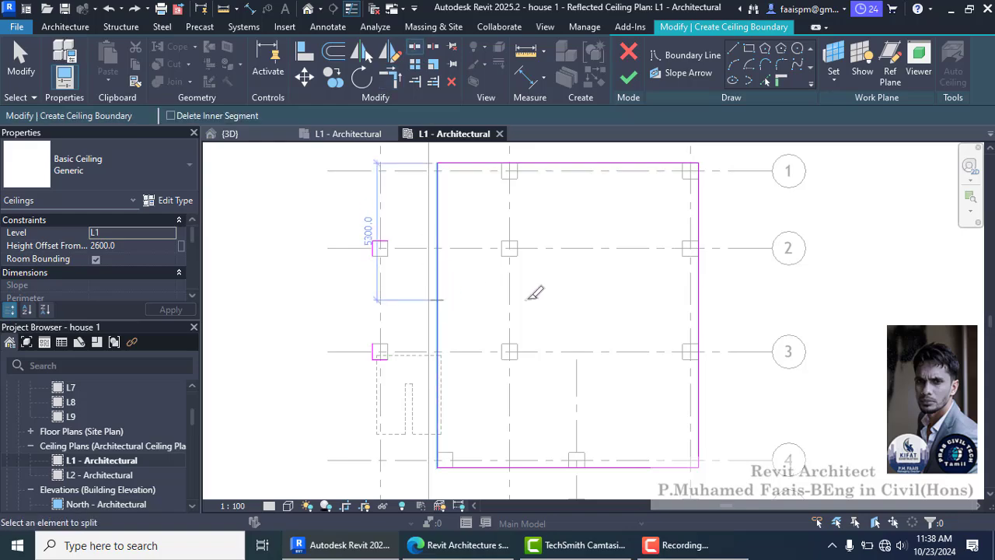
Trim and extend the split left side and the picked lines at columns A2 and A3 into one continuous stepped boundary
click(391, 78)
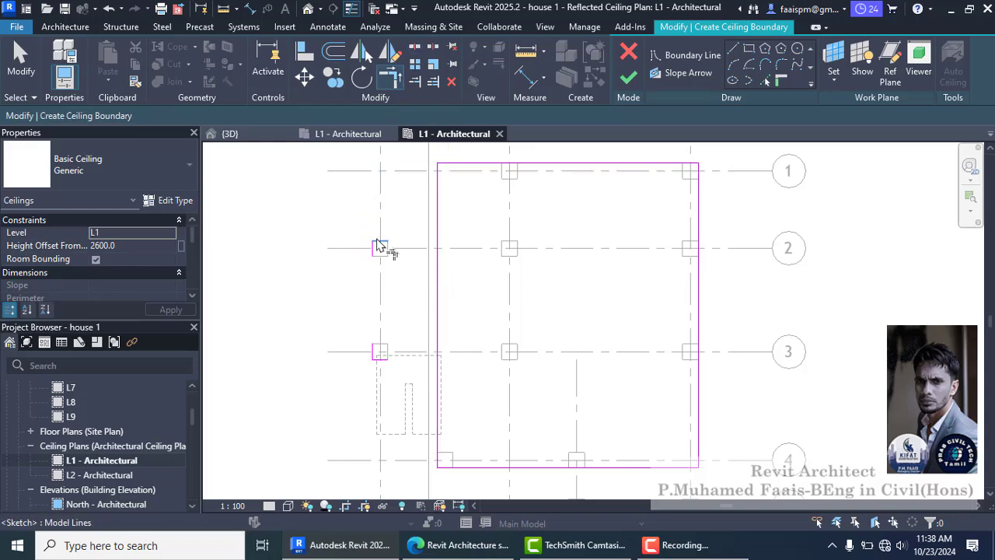
click(439, 232)
click(437, 236)
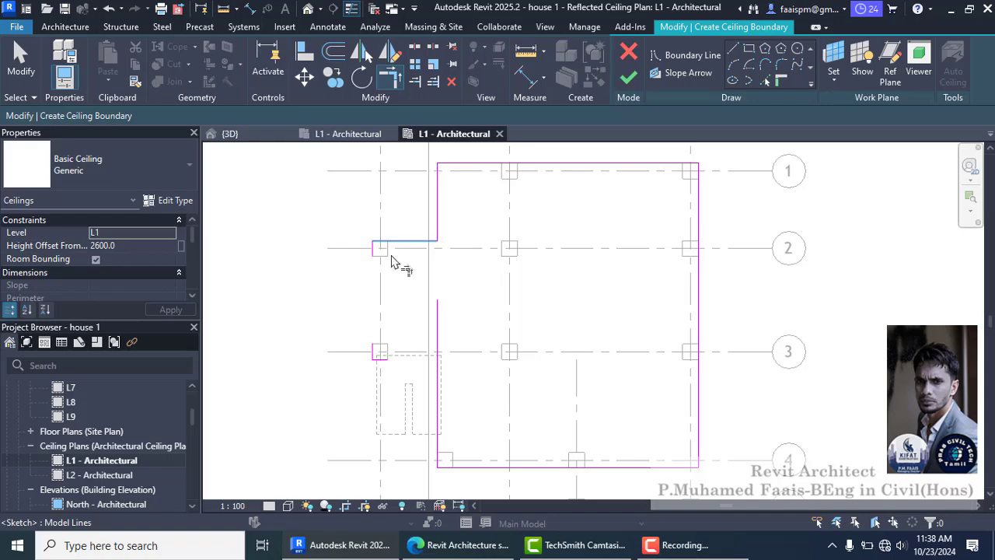
click(437, 386)
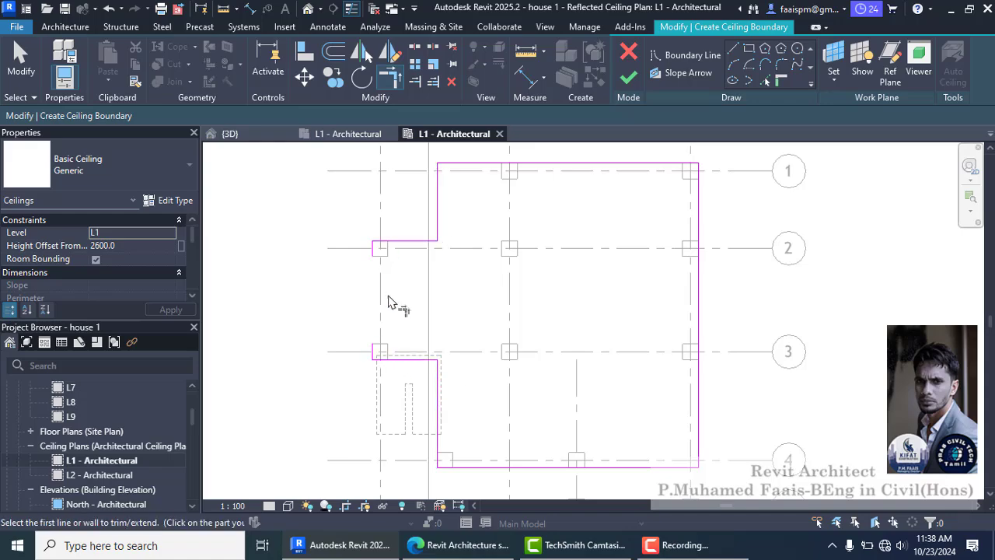
click(372, 342)
Add a boundary line along column C5's lower edge and split the boundary line at grid 4 about 2200 mm from grid D
scroll(500, 333, down, 1)
scroll(629, 355, down, 1)
scroll(571, 393, up, 1)
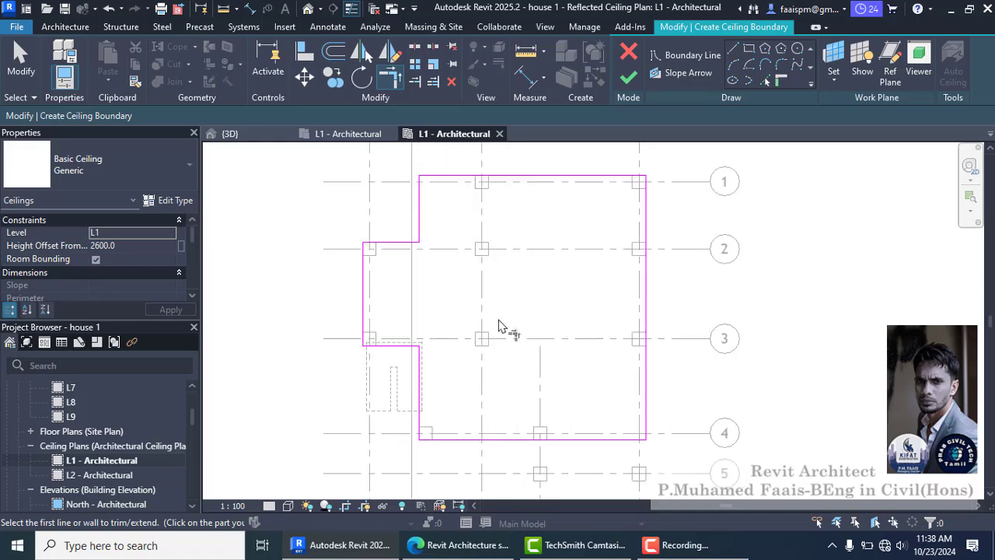
scroll(498, 334, down, 1)
scroll(606, 476, up, 1)
scroll(599, 474, up, 1)
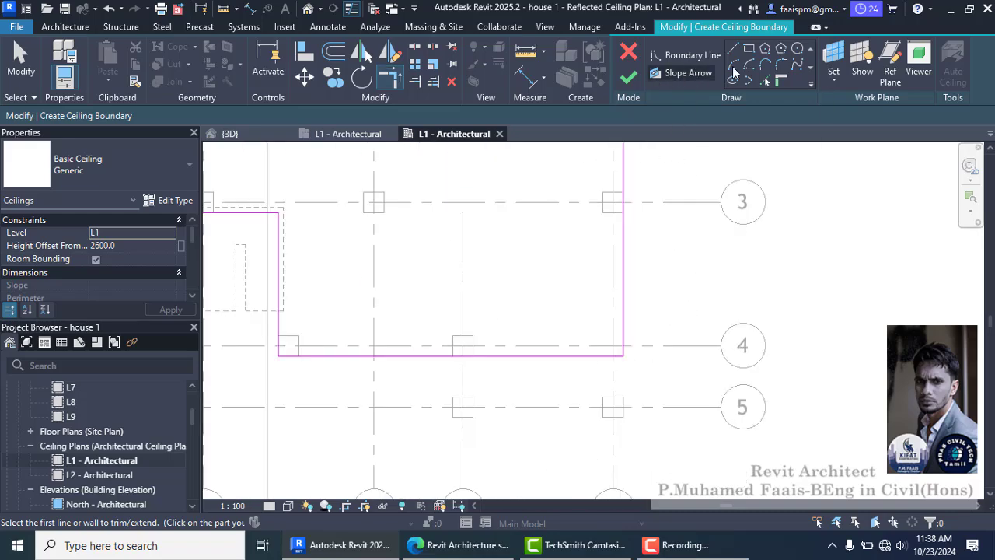
click(766, 81)
scroll(458, 432, up, 2)
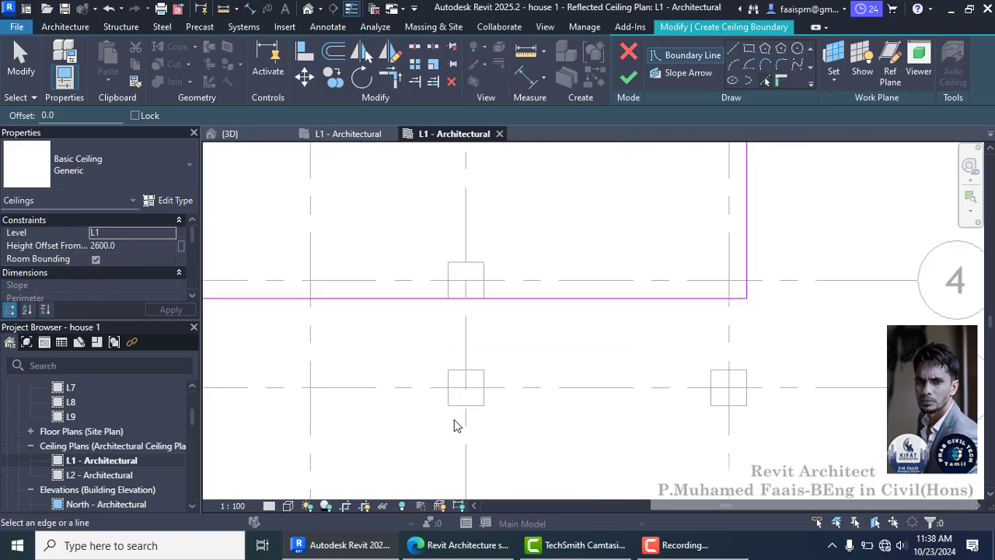
click(457, 406)
click(414, 47)
click(597, 299)
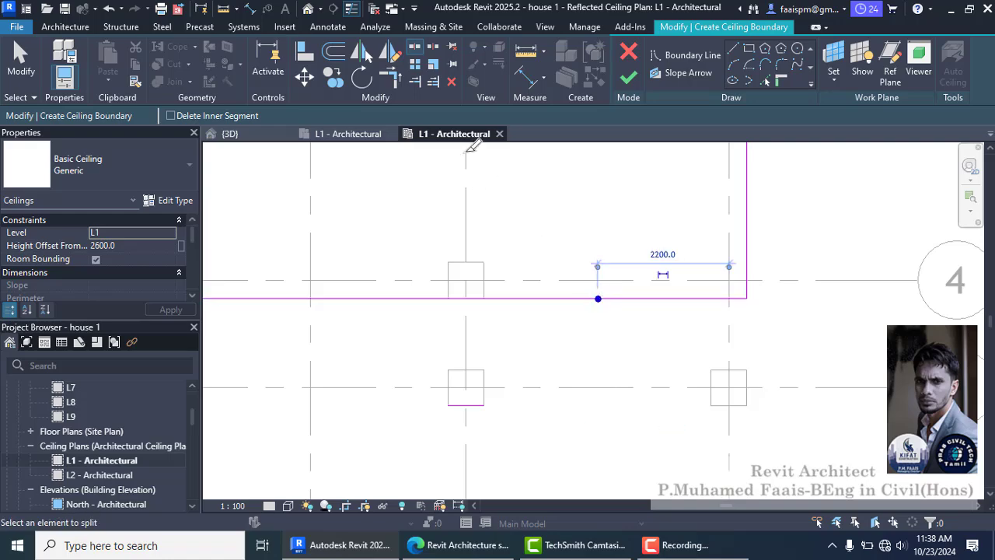
Trim and extend the boundary's right side and the line on column C5's lower edge into a corner at column D5
key(t)
key(r)
click(747, 248)
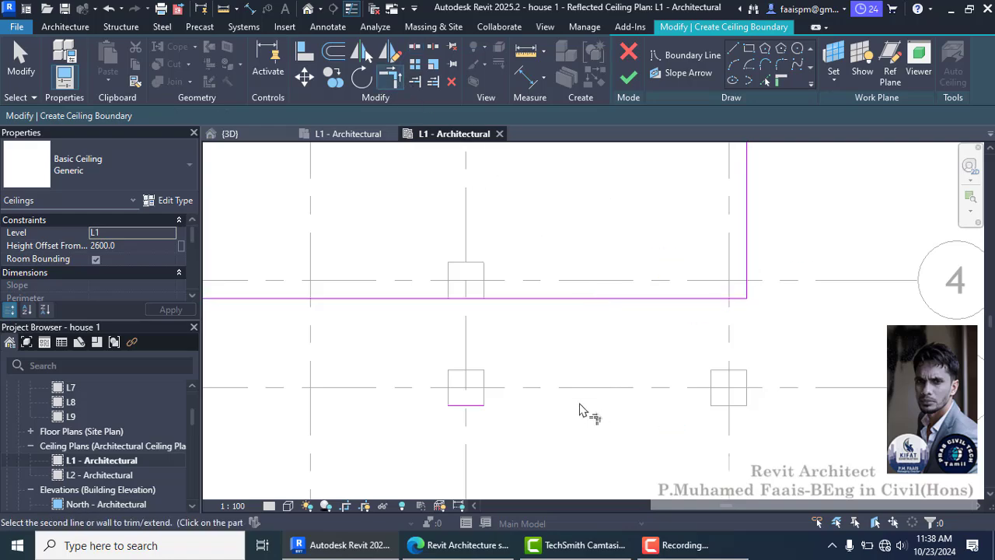
click(476, 405)
click(431, 300)
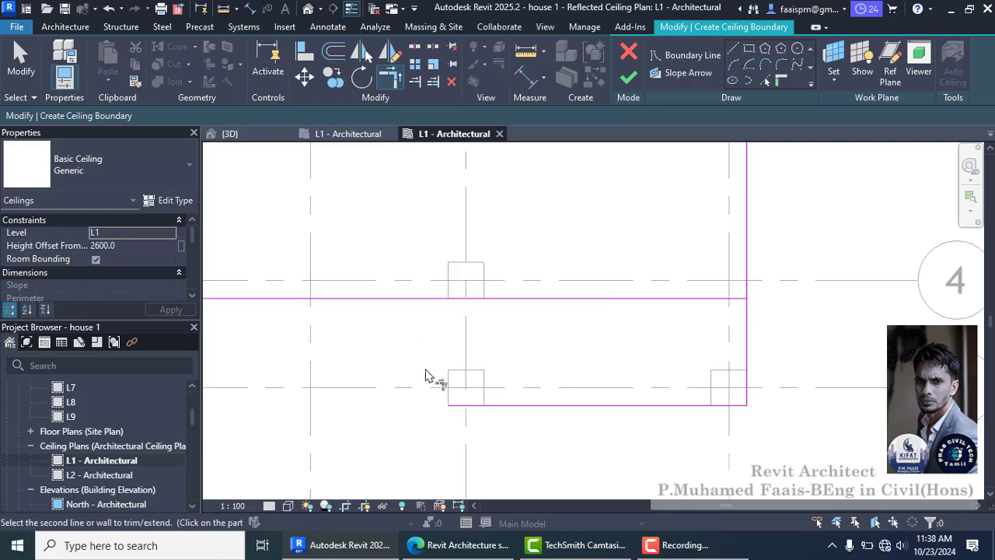
key(Escape)
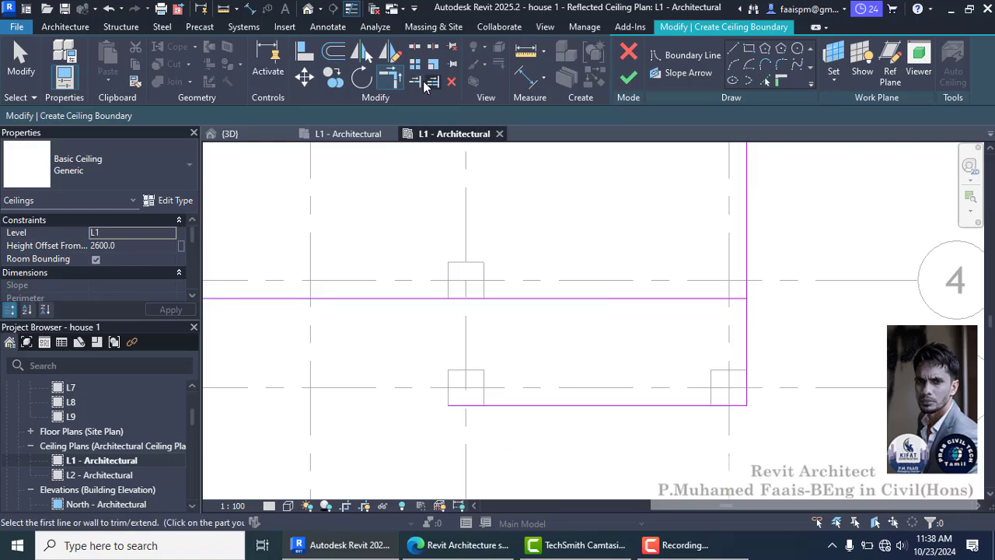
Add a boundary line on column C5's left edge and trim it into a corner with the boundary line at grid 4
click(766, 81)
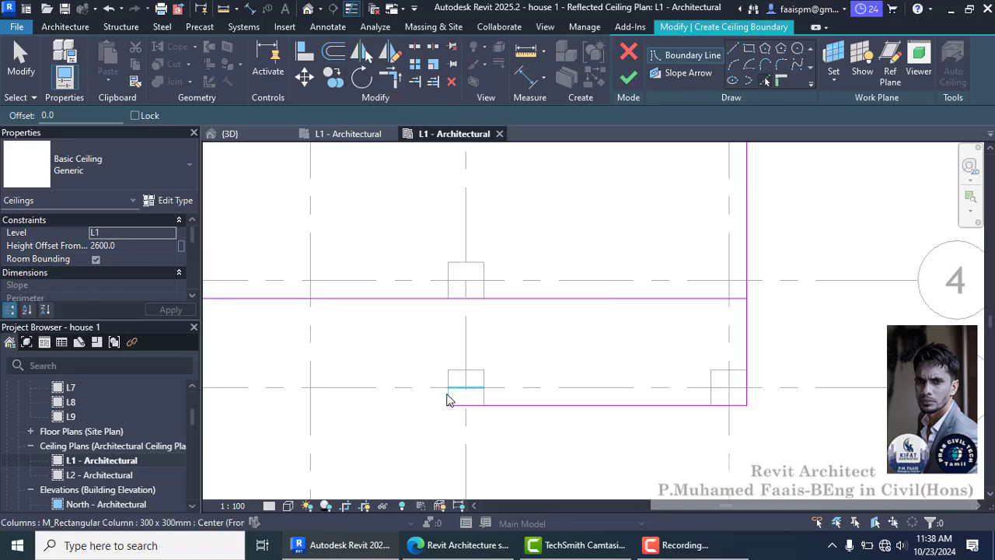
click(445, 394)
click(390, 78)
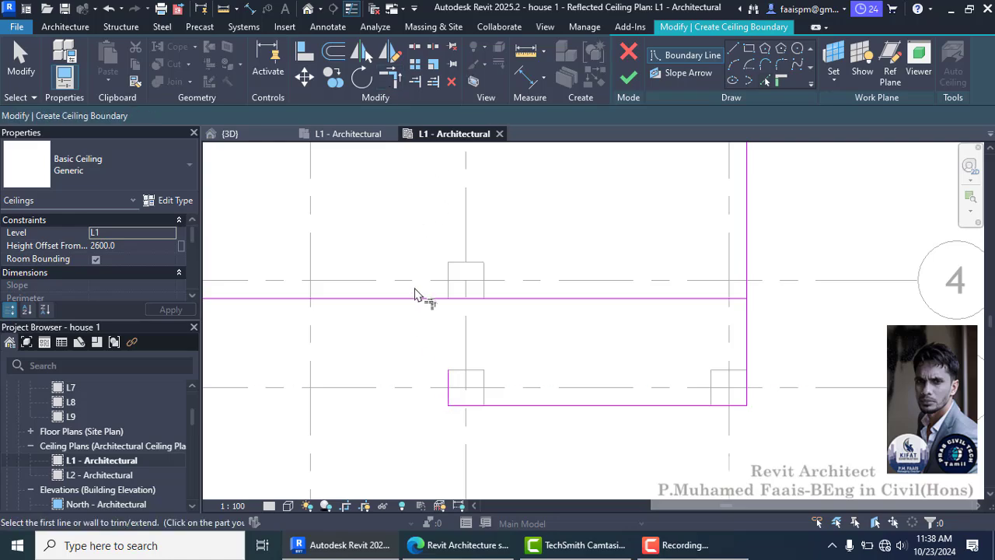
click(423, 298)
click(448, 384)
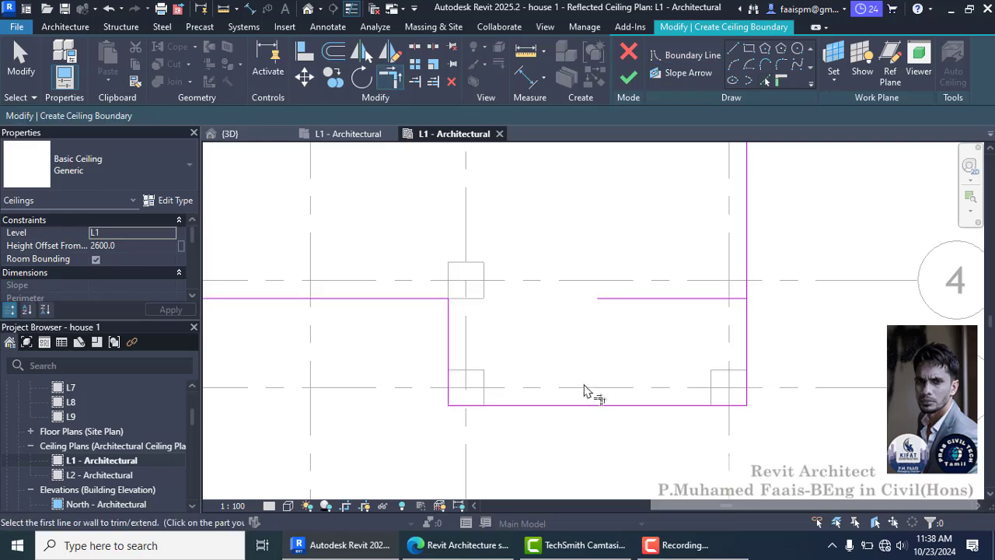
Delete the leftover boundary segment at grid 4 between grids C and D
scroll(588, 400, down, 3)
key(Escape)
click(601, 345)
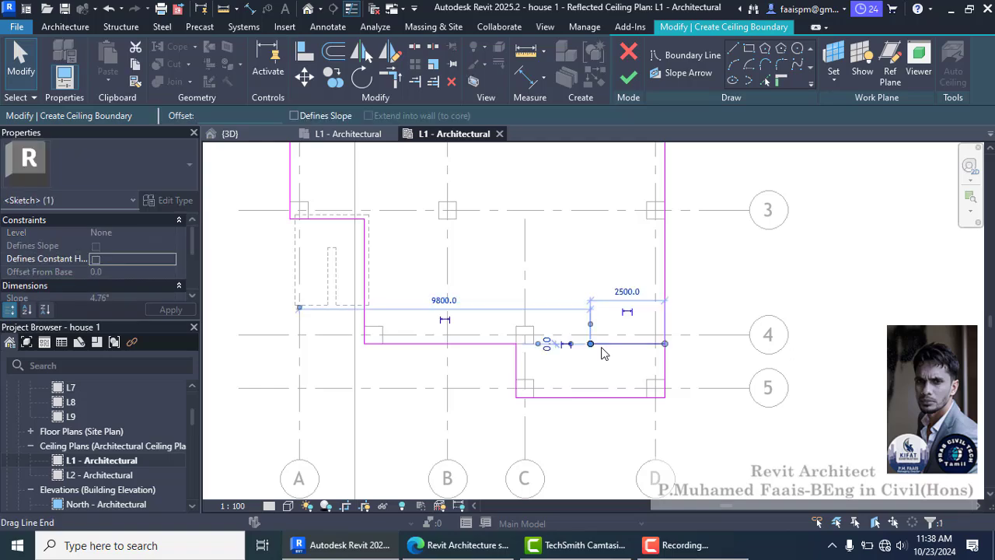
key(Delete)
Switch to the 3D view and finish the ceiling sketch
scroll(431, 401, down, 3)
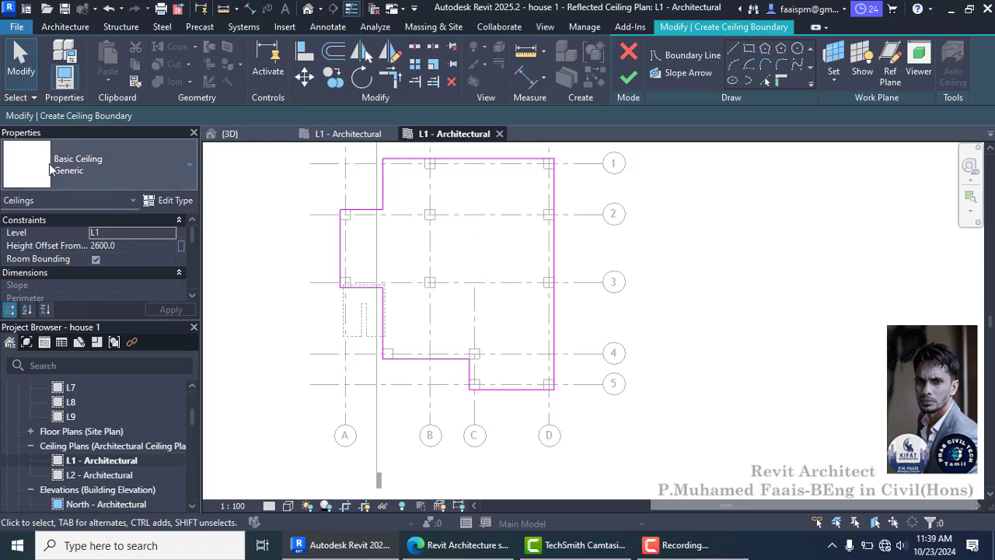
click(307, 9)
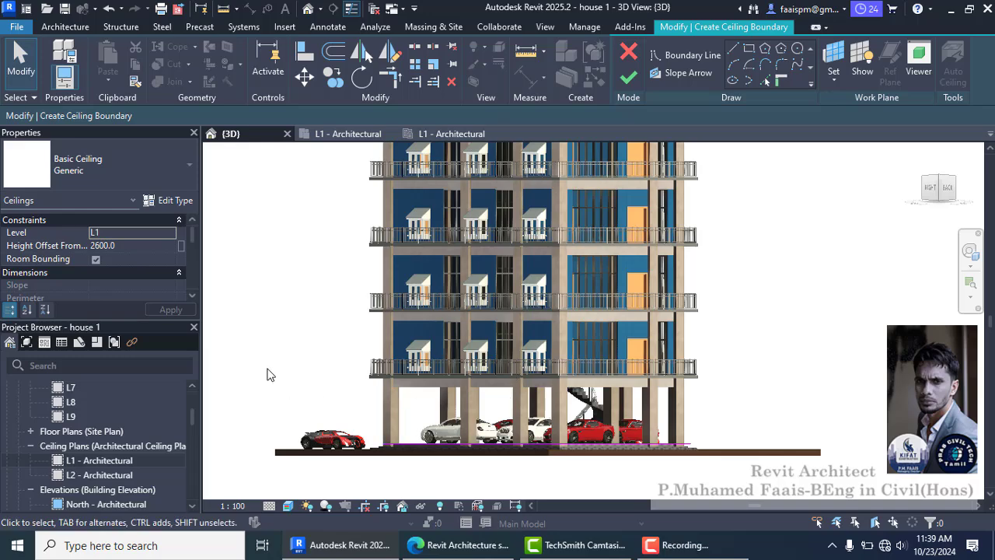
click(628, 78)
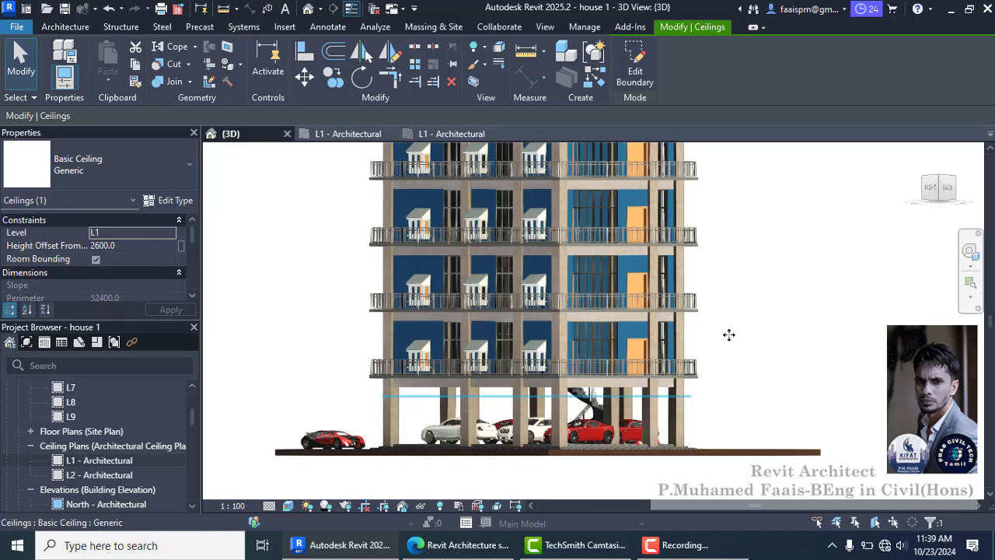
Examine the new ceiling's position beneath the first-floor beams from the corner and side of the 3D model
click(939, 185)
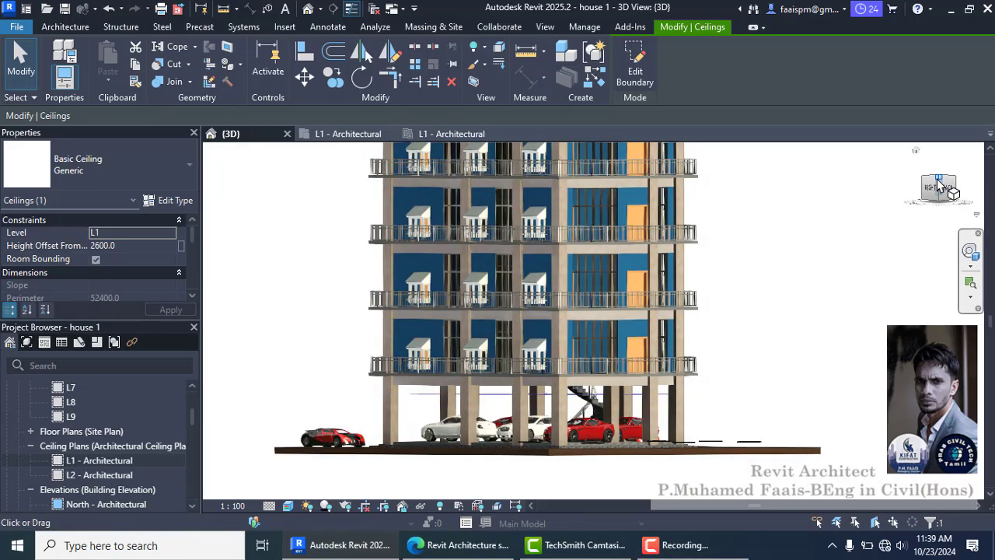
scroll(823, 261, up, 5)
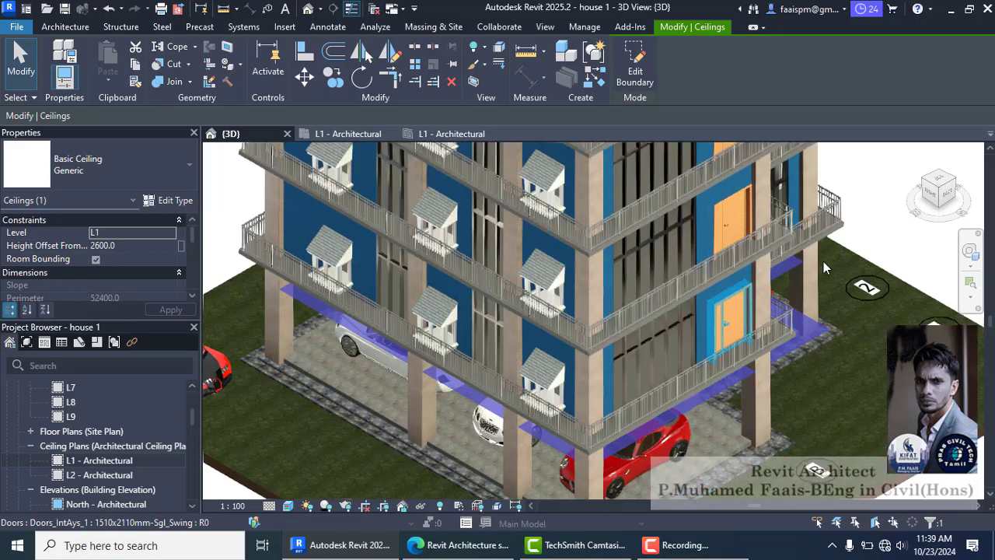
key(Escape)
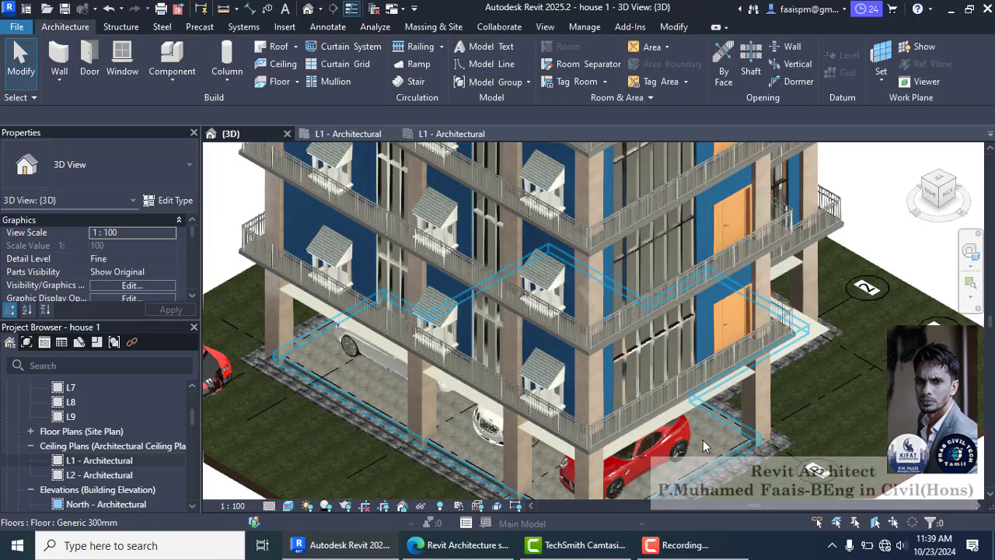
scroll(622, 447, up, 8)
scroll(583, 362, down, 6)
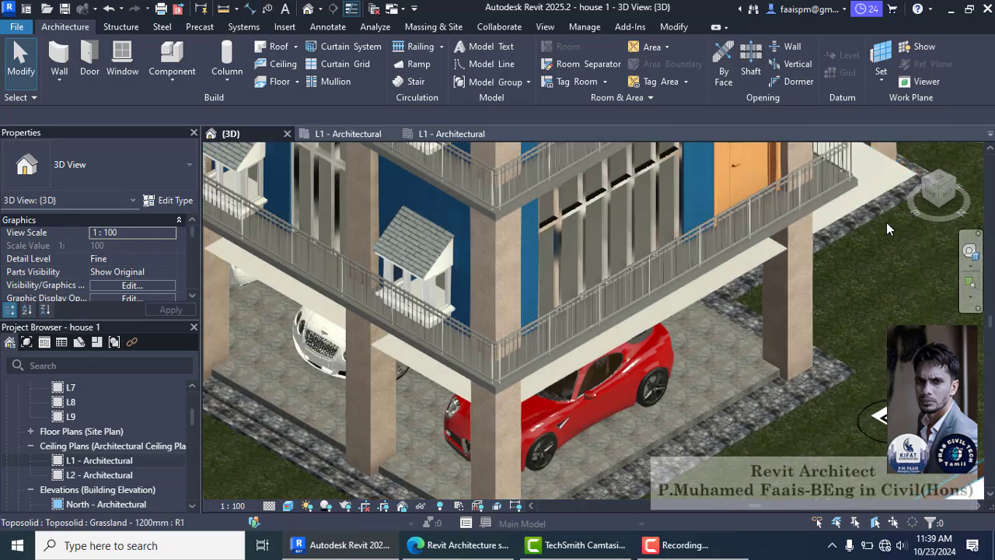
click(938, 194)
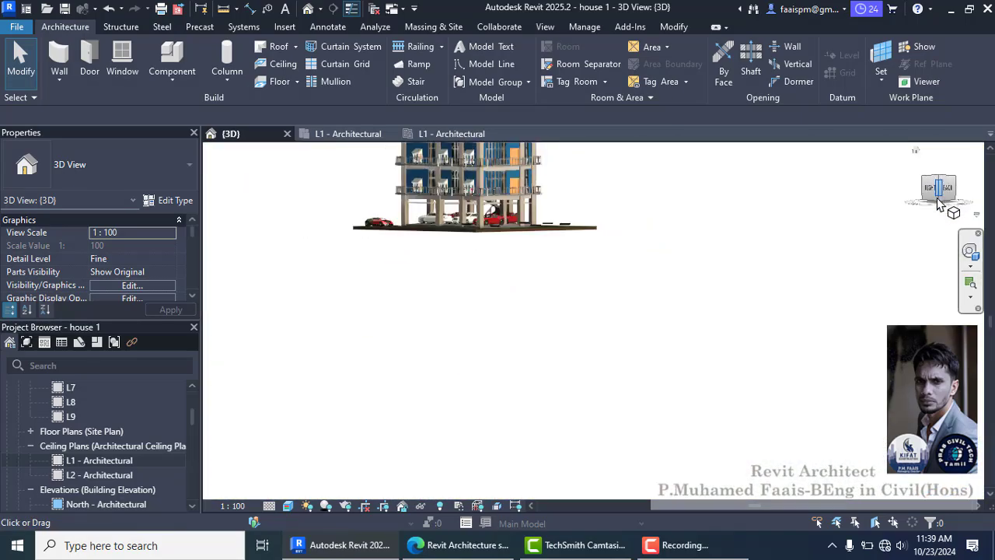
scroll(588, 454, up, 5)
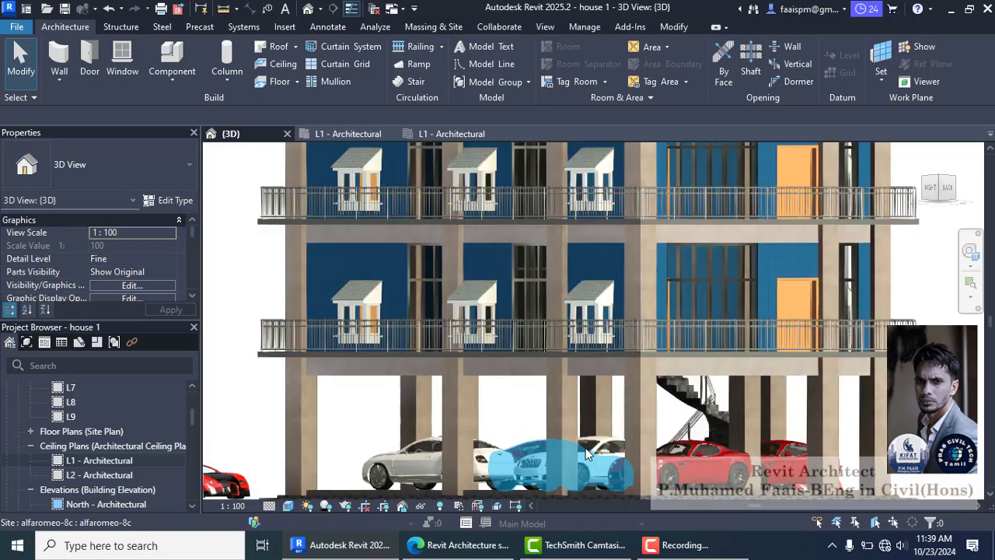
click(429, 408)
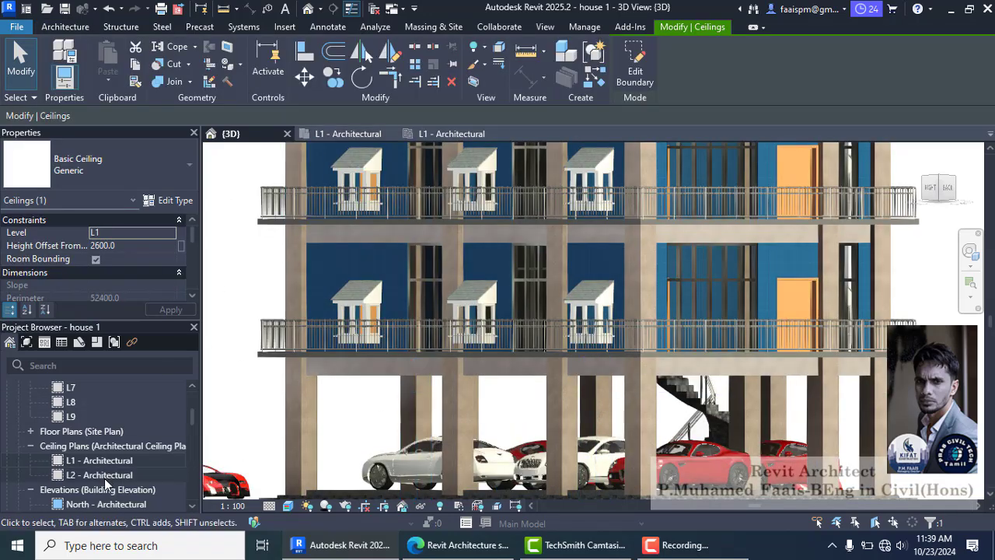
Clear the ceiling selection and open the North - Architectural elevation
scroll(104, 480, down, 1)
scroll(104, 489, down, 2)
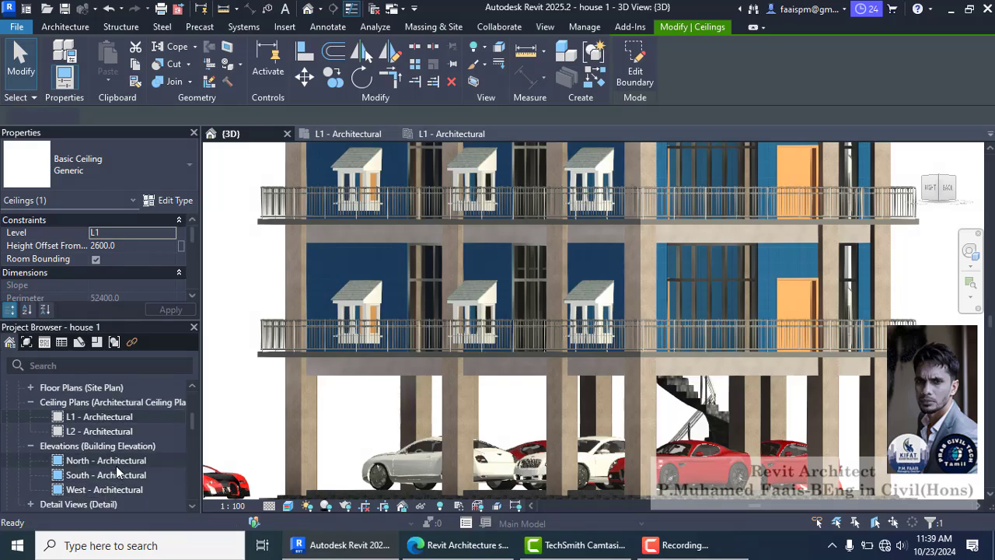
key(Escape)
click(115, 463)
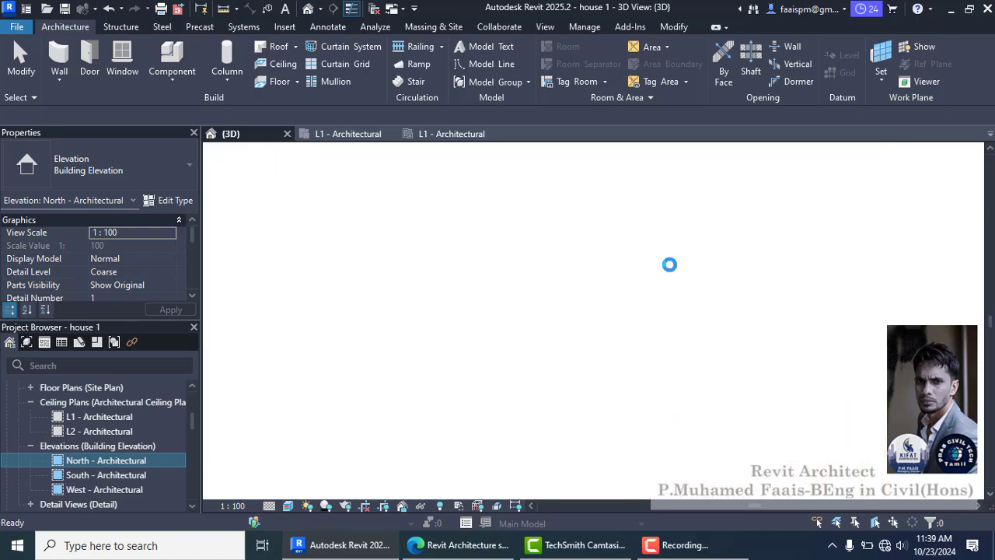
click(637, 425)
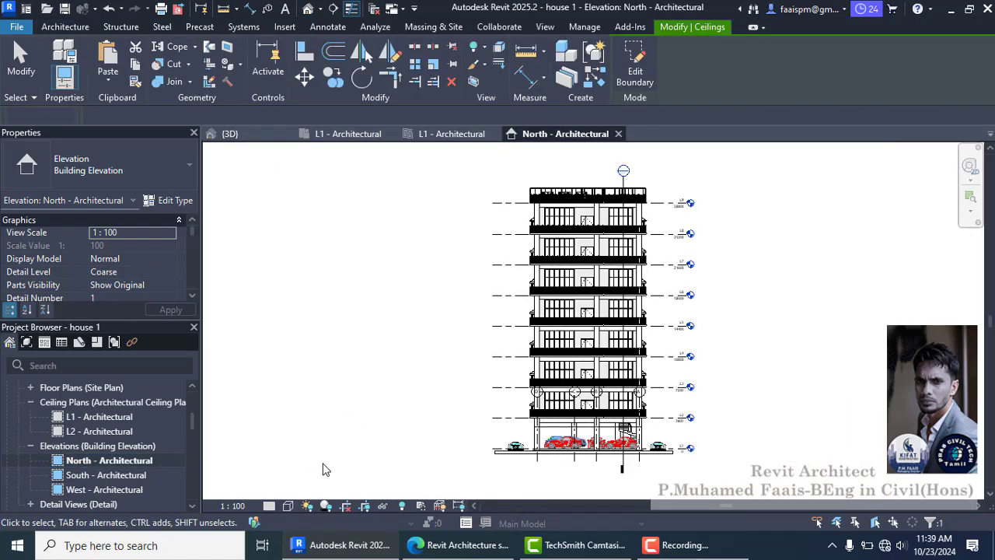
Place an aligned dimension between the underside of the L2 beam and the ceiling, beside grid D
scroll(673, 428, up, 5)
click(796, 303)
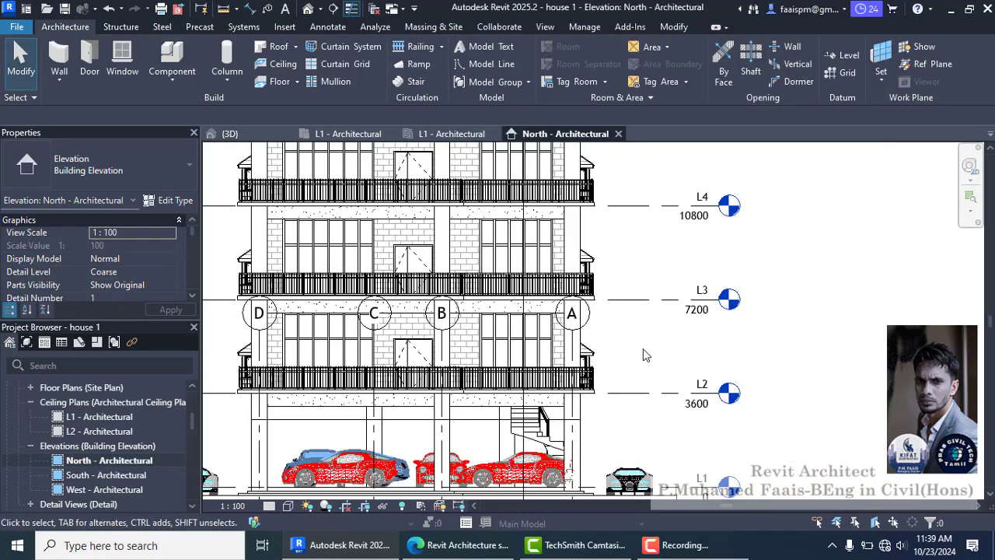
scroll(646, 353, down, 1)
scroll(298, 443, up, 2)
middle_drag(298, 443, 377, 420)
scroll(467, 410, up, 2)
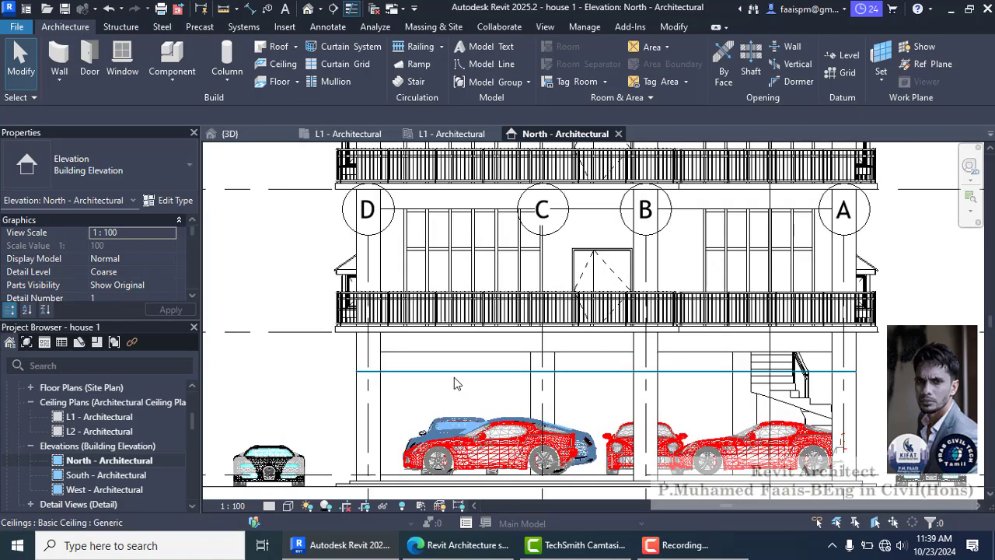
click(454, 376)
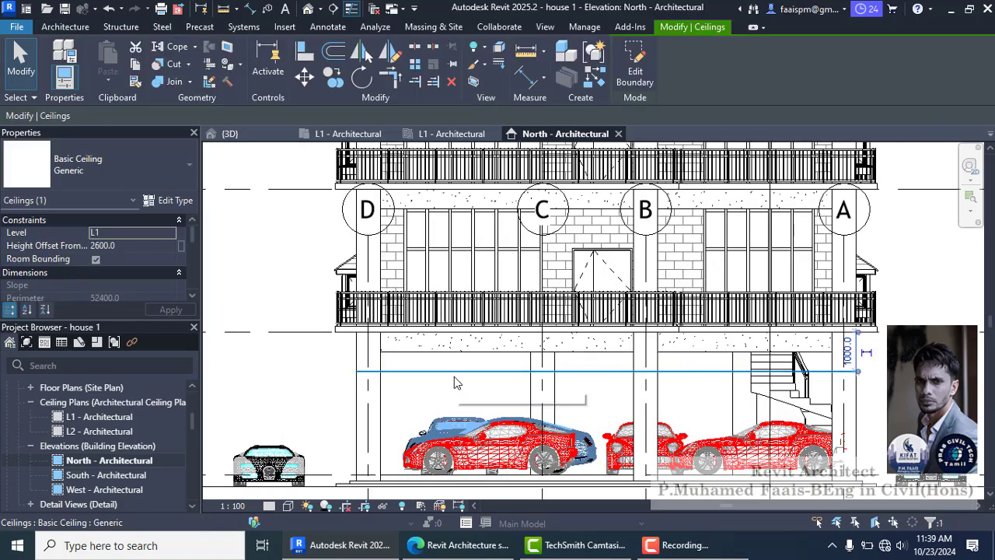
click(310, 162)
click(249, 14)
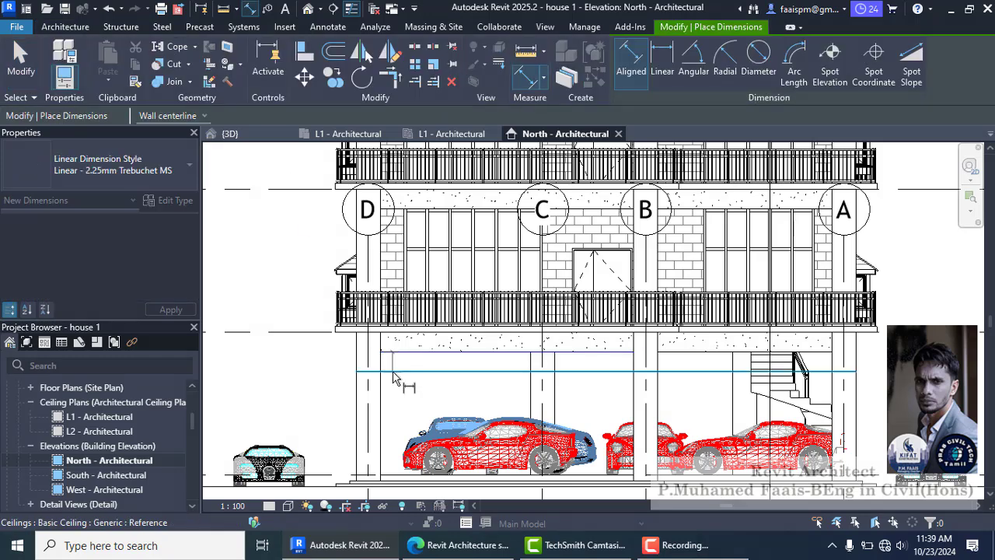
click(331, 365)
key(Escape)
key(Escape)
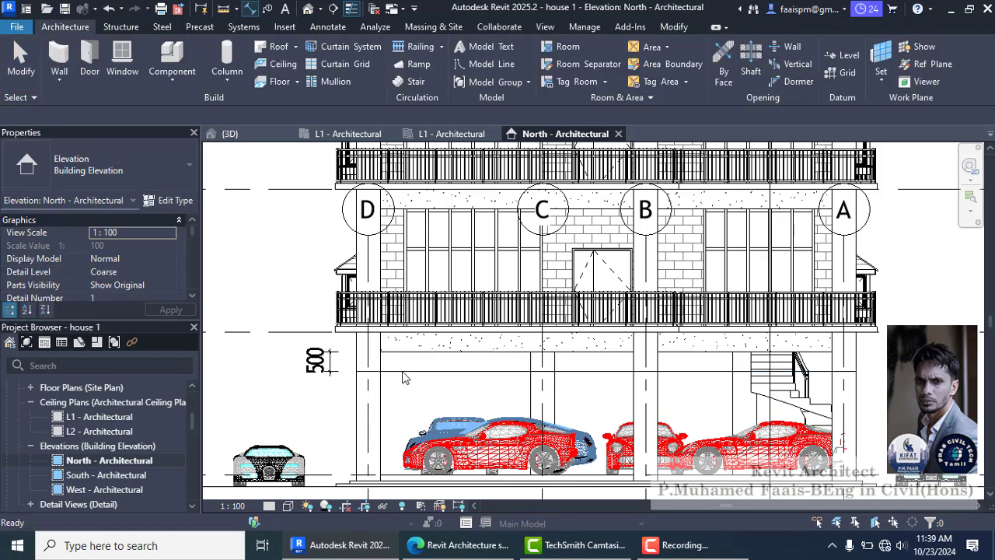
Set the dimension between the L2 beam's underside and the ceiling to 0 so the ceiling moves up to the beam
click(403, 371)
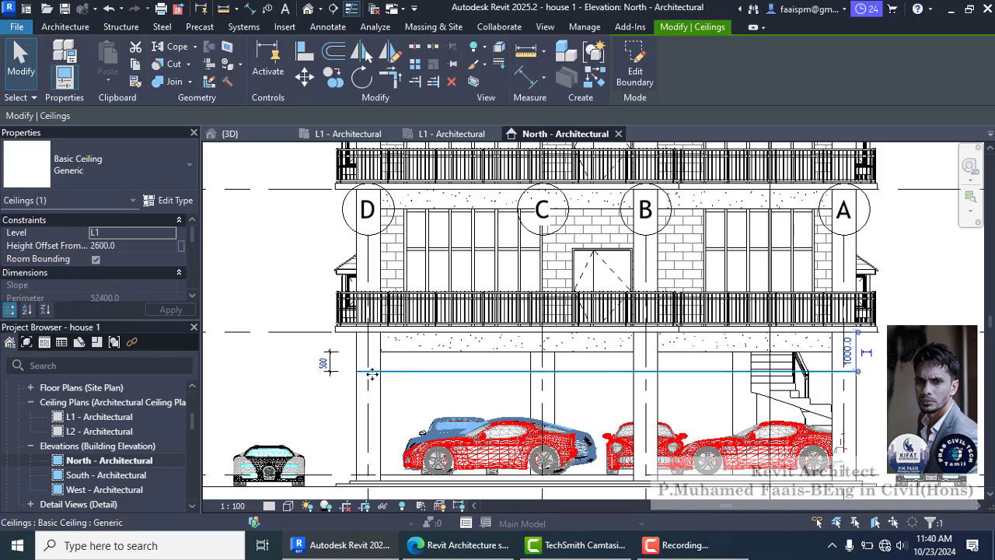
click(315, 360)
text(0)
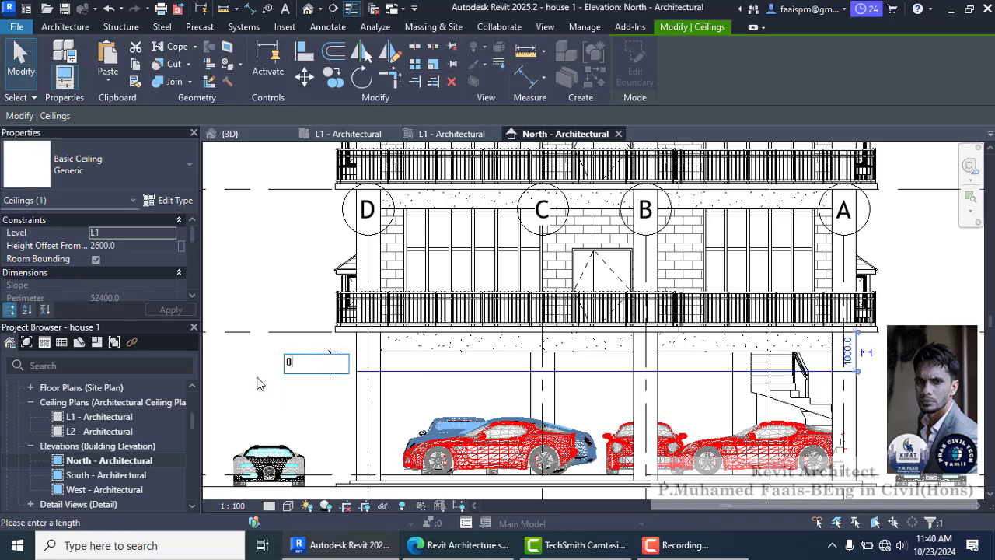
key(Return)
click(312, 388)
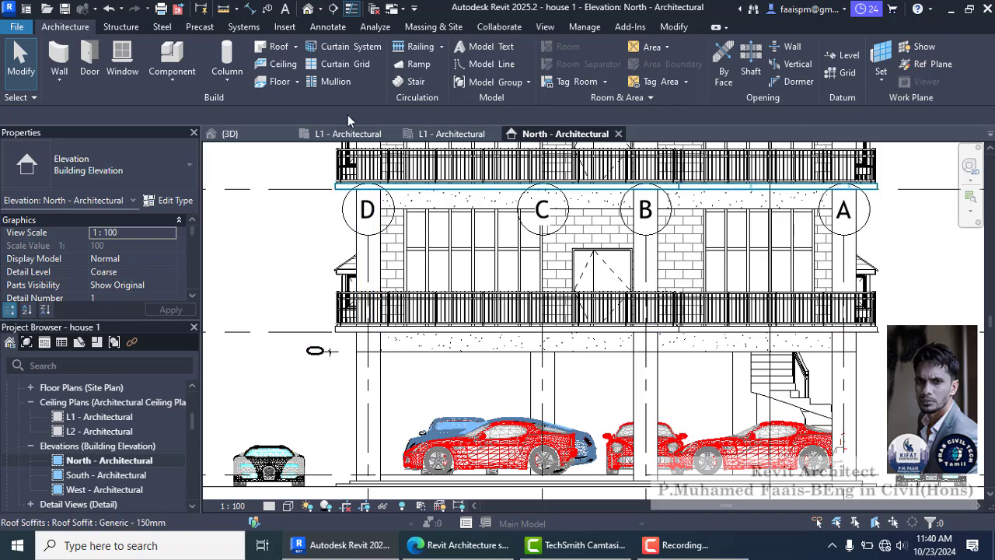
Switch to the 3D view and examine the raised ceiling against the beams and columns from beneath the building
click(309, 7)
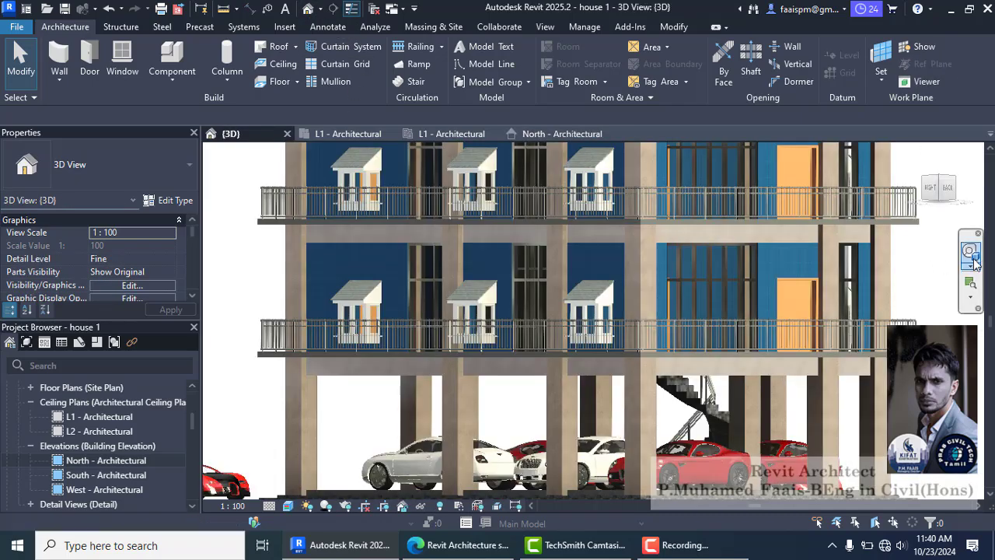
click(972, 256)
drag(570, 380, 519, 257)
scroll(482, 369, up, 5)
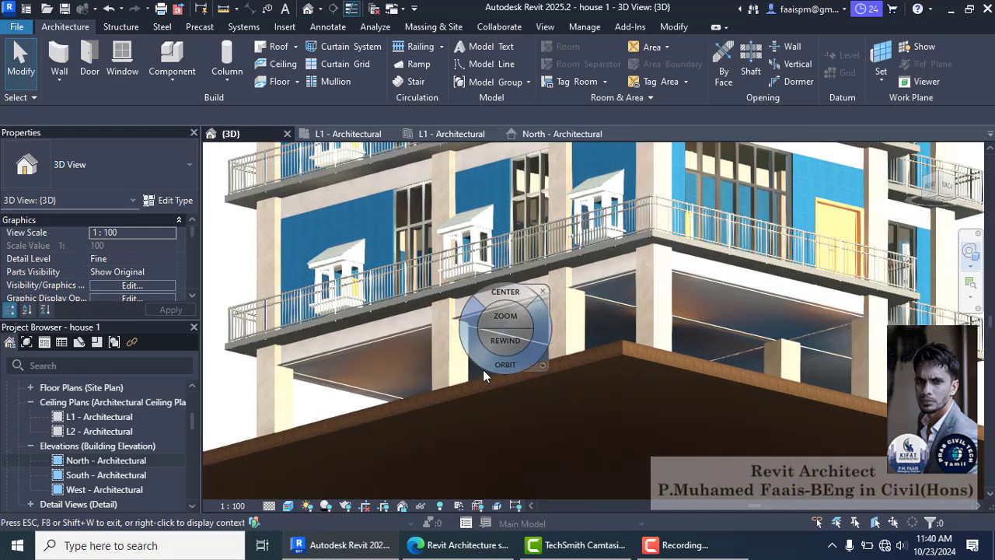
scroll(482, 356, up, 1)
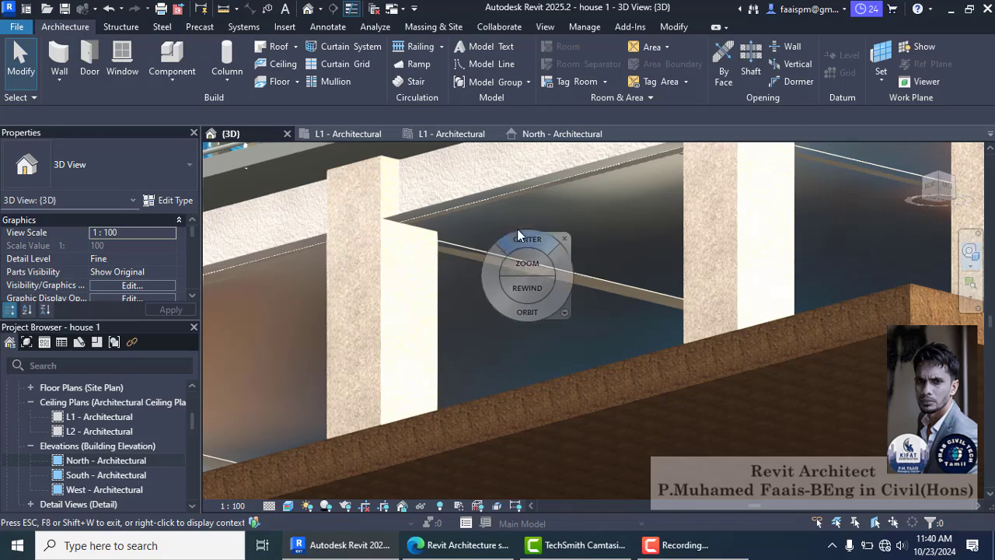
key(Escape)
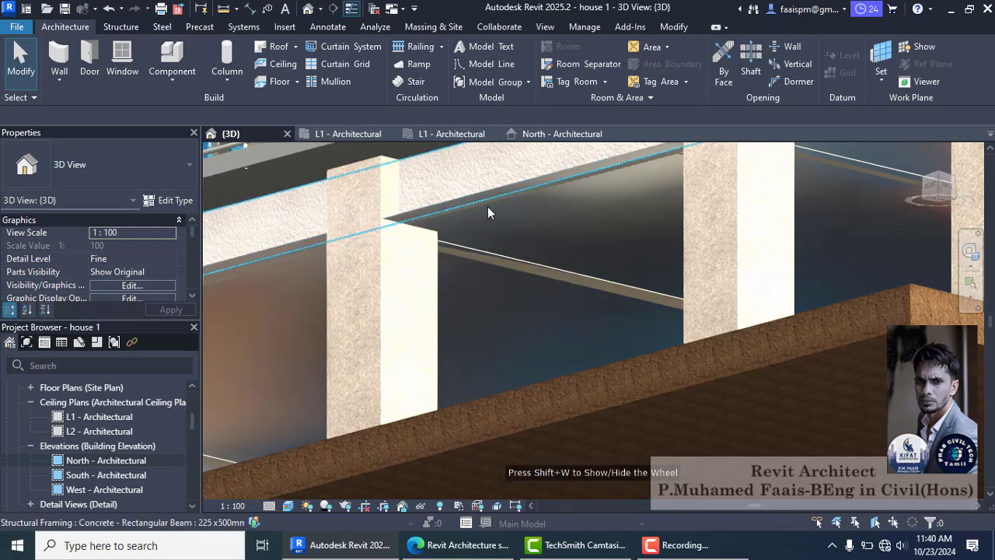
Set the ceiling's height offset from level L1 to 3000 mm and clear the selection
click(442, 204)
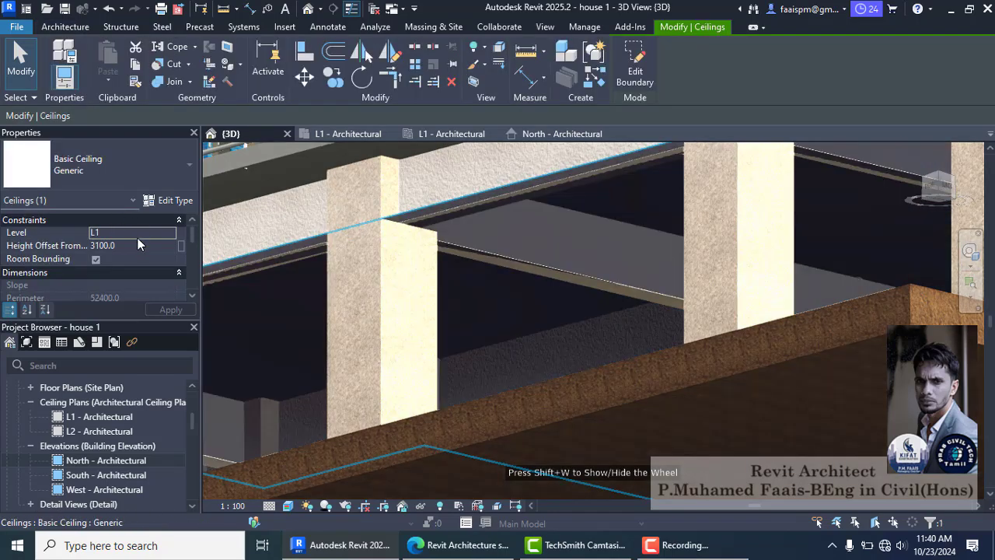
click(140, 245)
text(30)
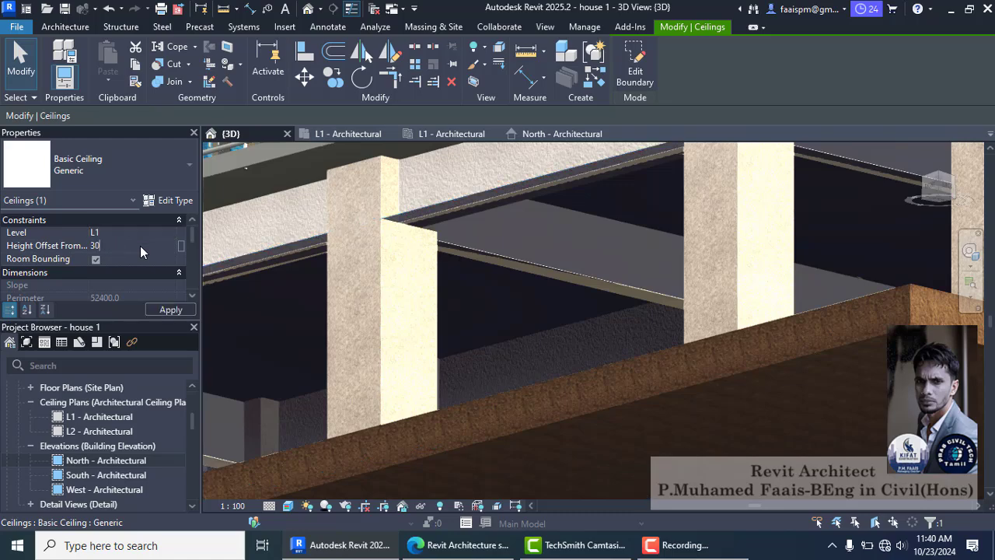
text(00)
key(Return)
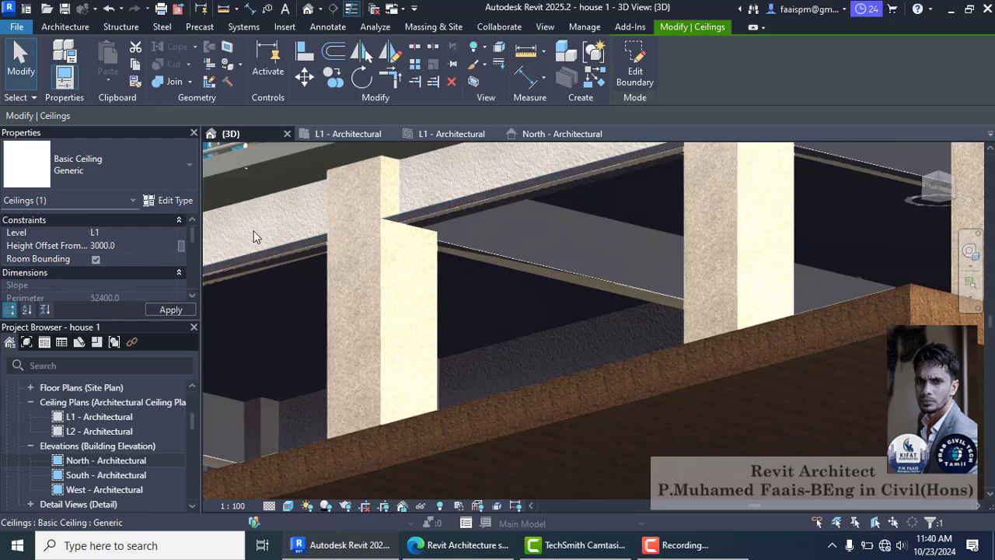
scroll(414, 290, down, 3)
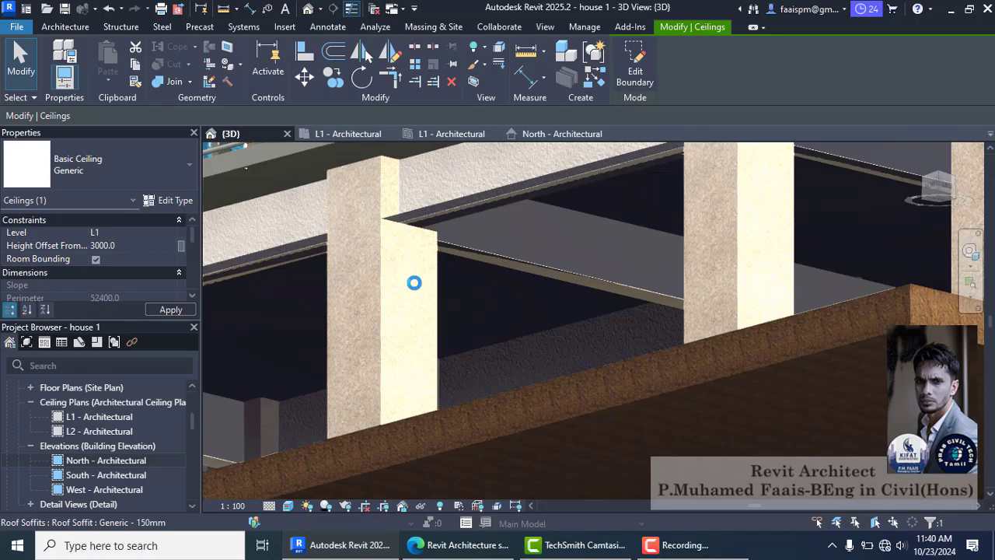
scroll(369, 292, down, 2)
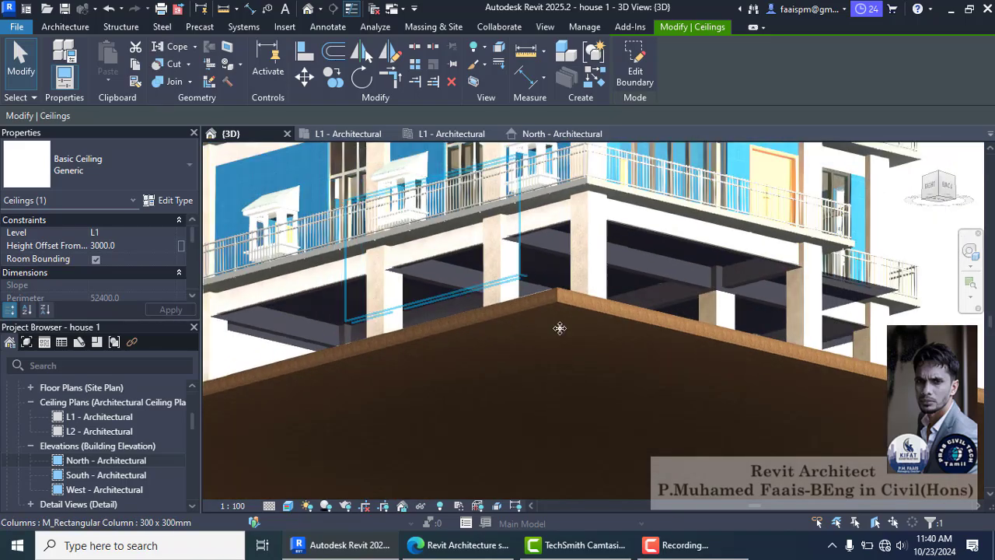
key(Escape)
Change the ceiling's type to the compound ceiling 600mm x 600mm ACT System and delete the dimension that loses its reference
scroll(780, 312, up, 3)
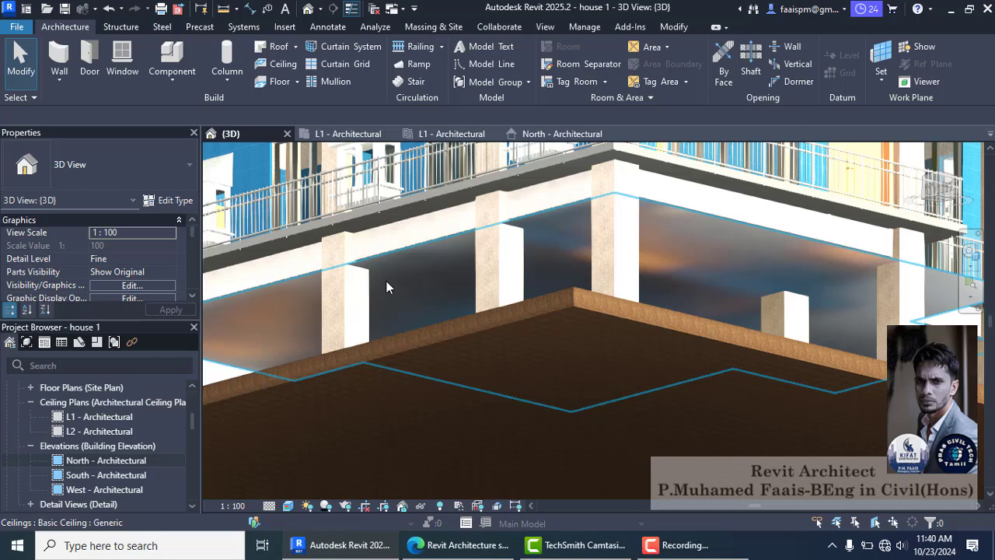
scroll(384, 288, down, 2)
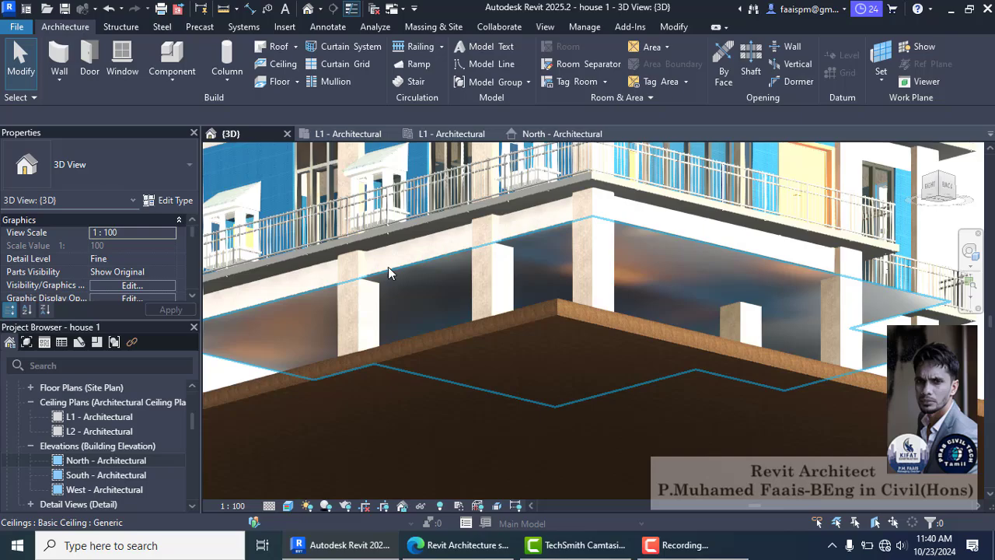
click(340, 287)
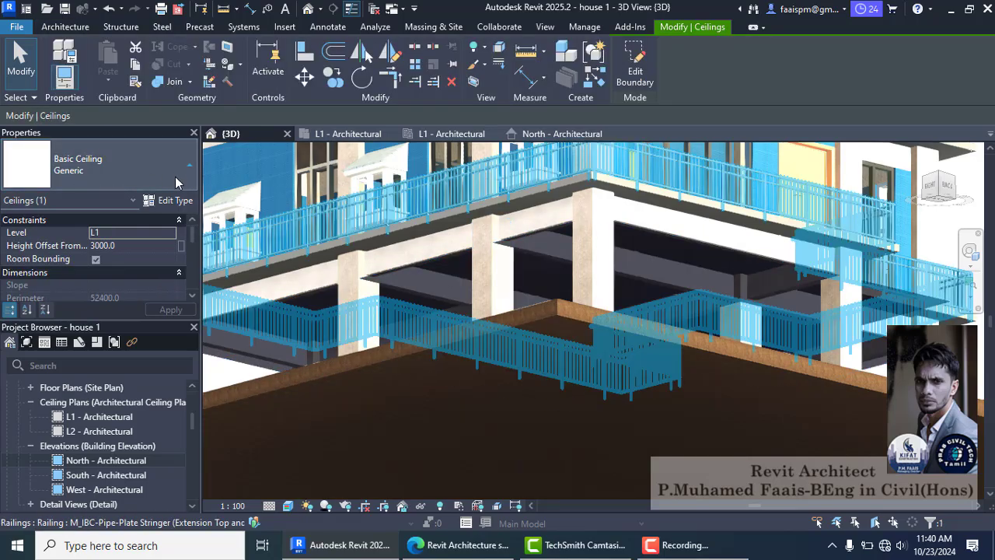
click(175, 179)
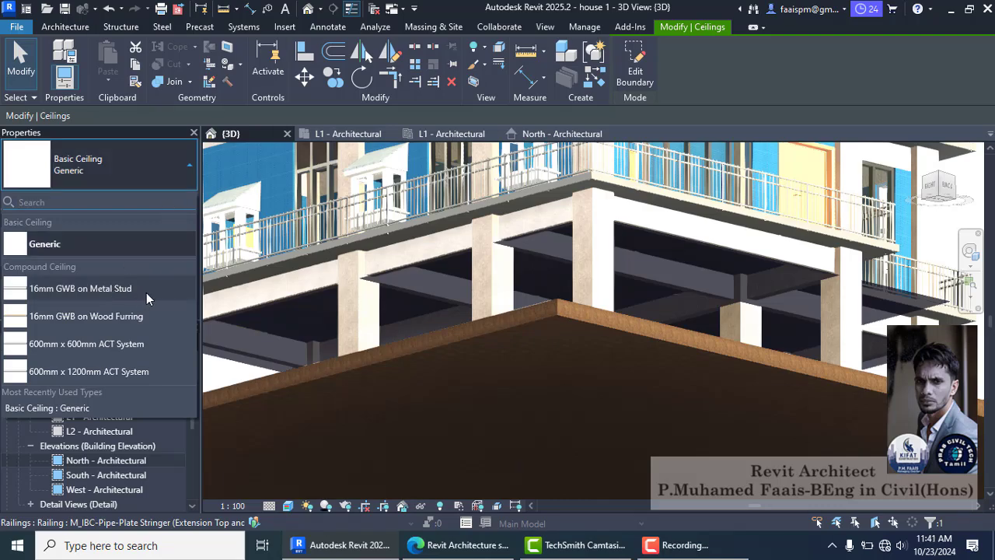
click(137, 343)
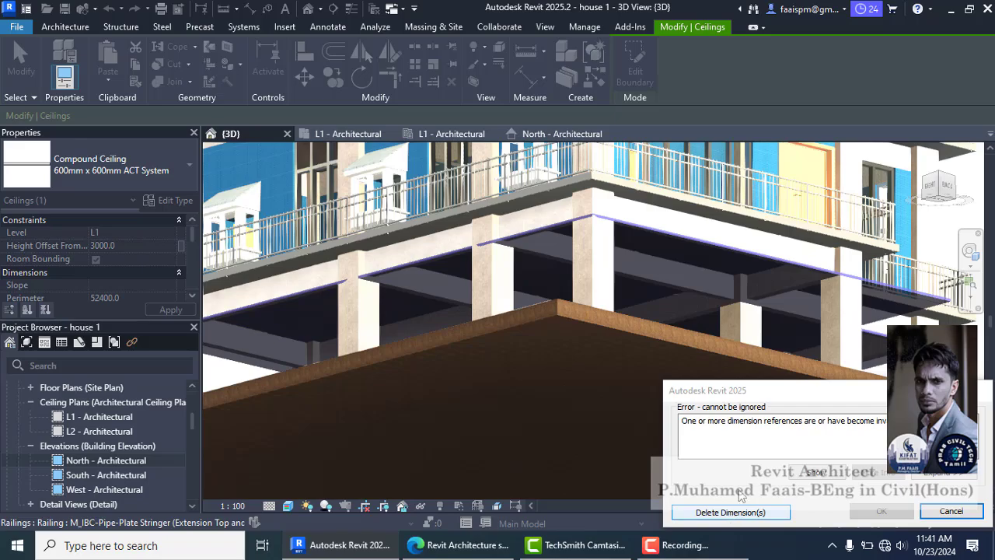
click(758, 511)
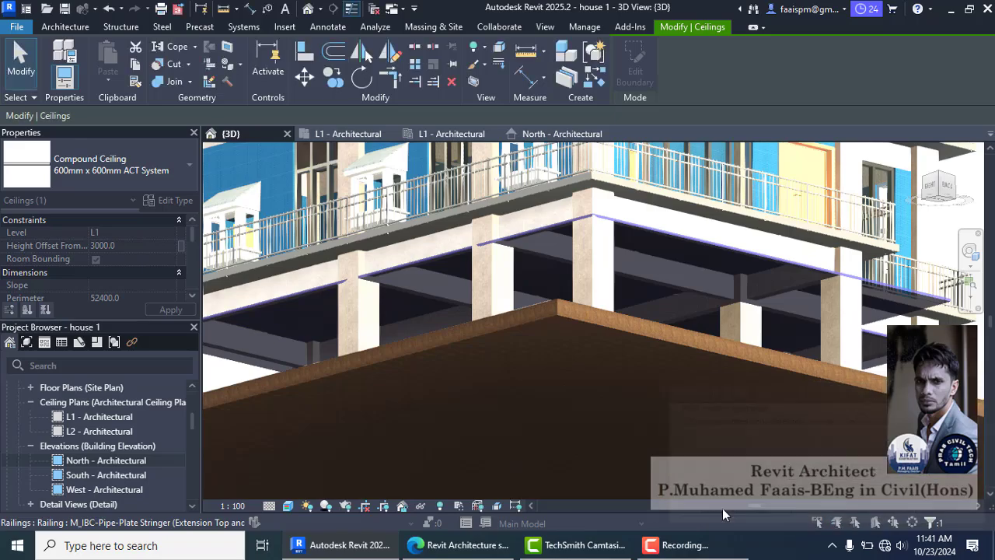
scroll(643, 370, down, 2)
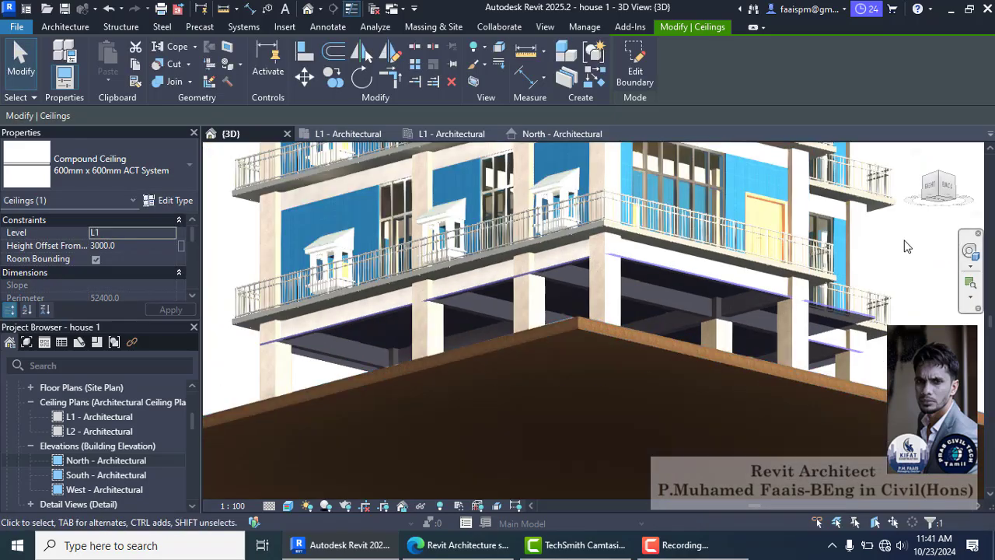
click(907, 246)
scroll(497, 330, up, 6)
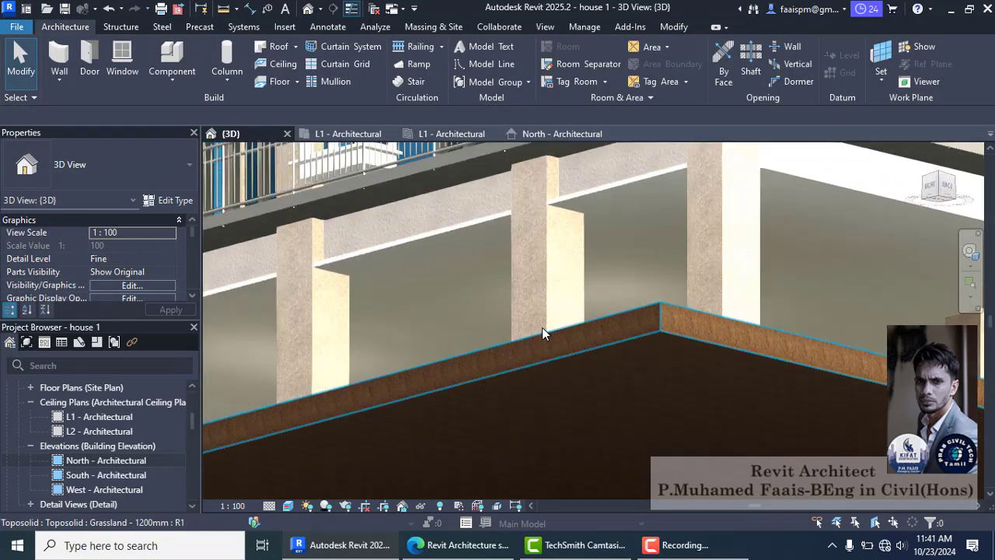
scroll(429, 299, up, 4)
scroll(429, 298, down, 4)
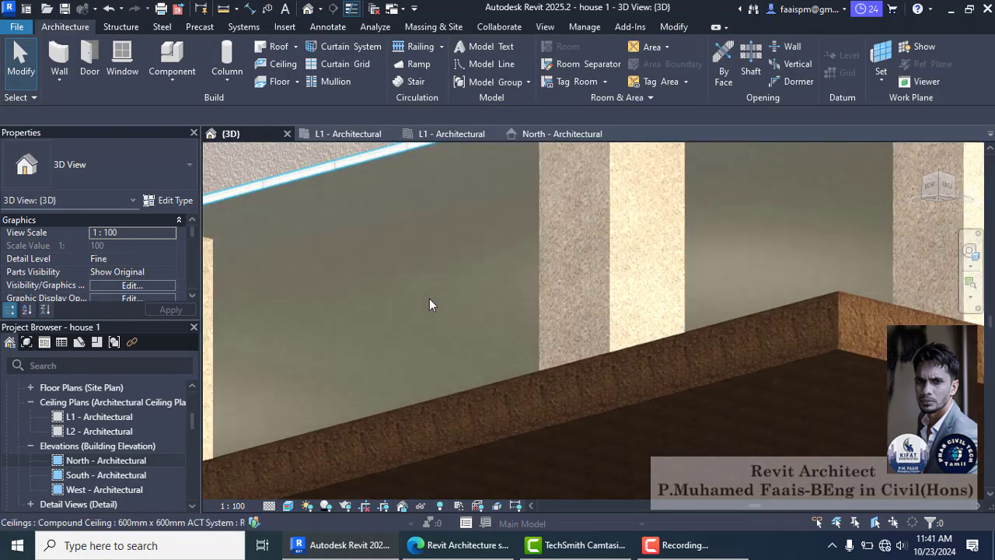
scroll(429, 304, down, 5)
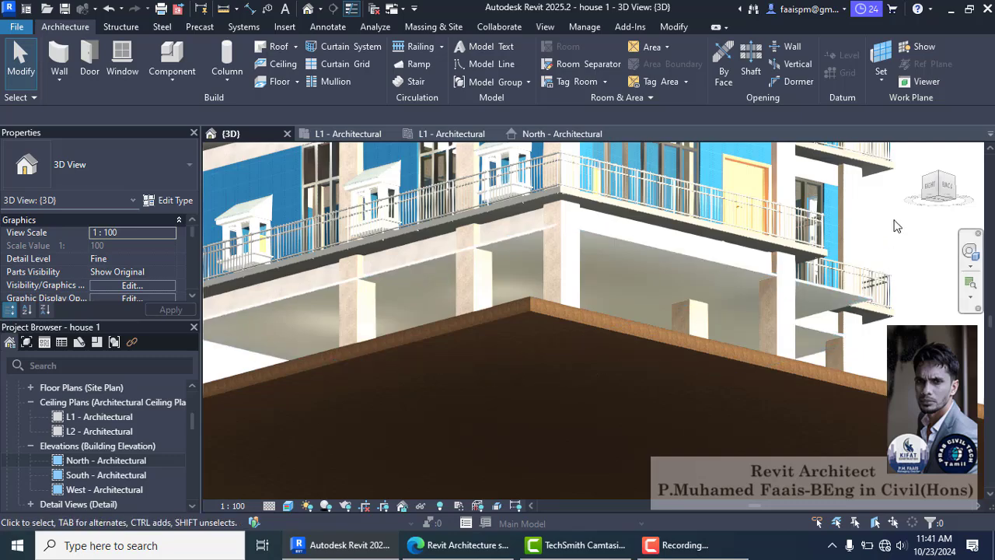
Show the whole building from an upper corner in 3D and enable the view's section box
click(941, 181)
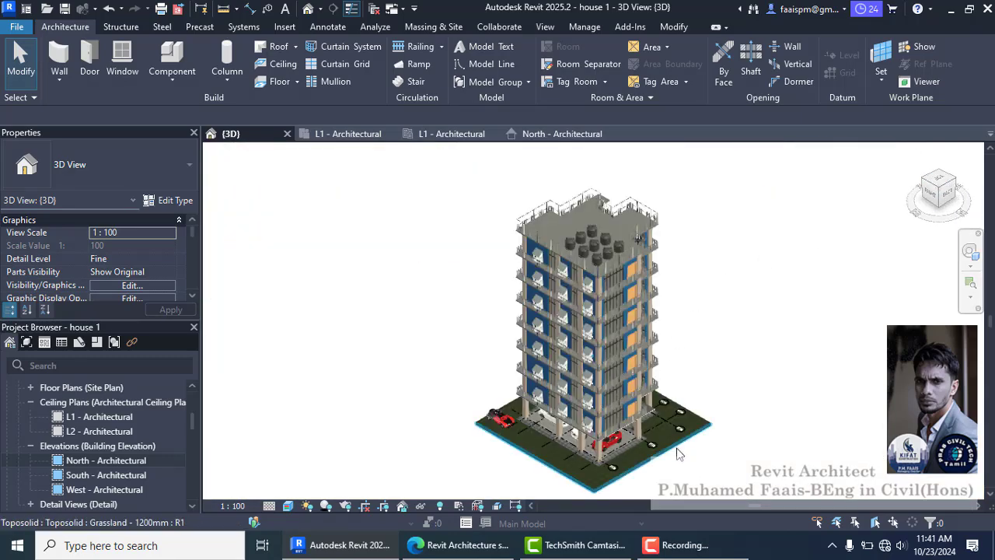
scroll(150, 273, down, 4)
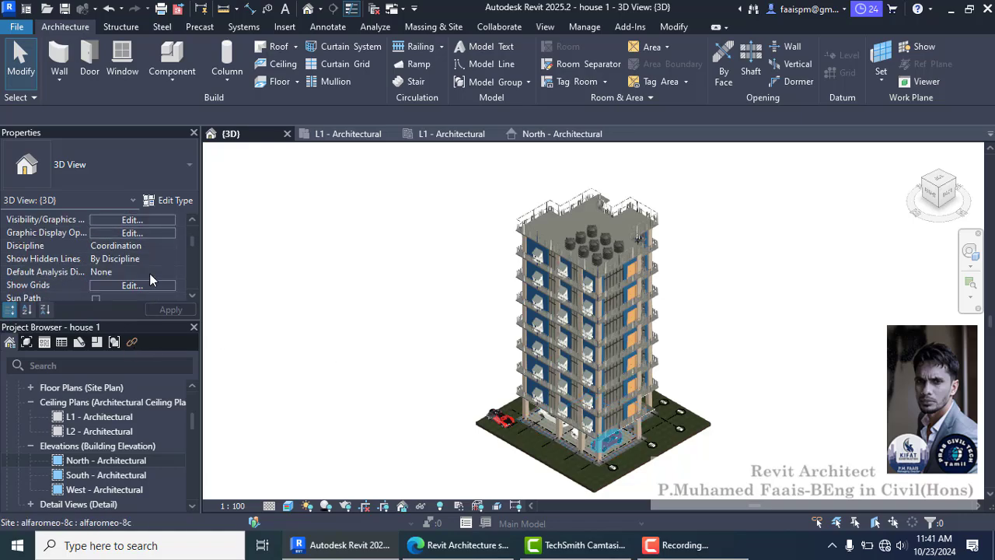
scroll(128, 283, down, 1)
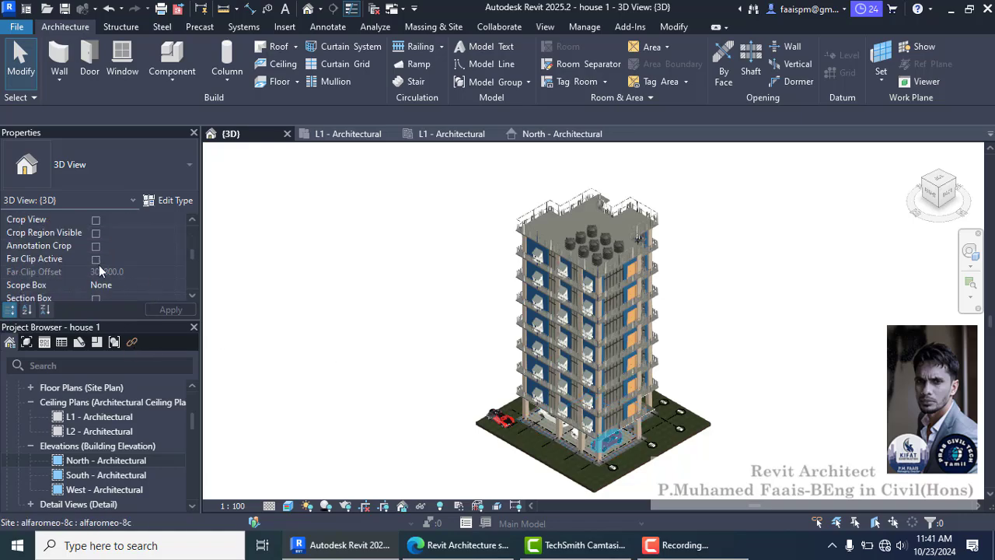
scroll(96, 258, down, 1)
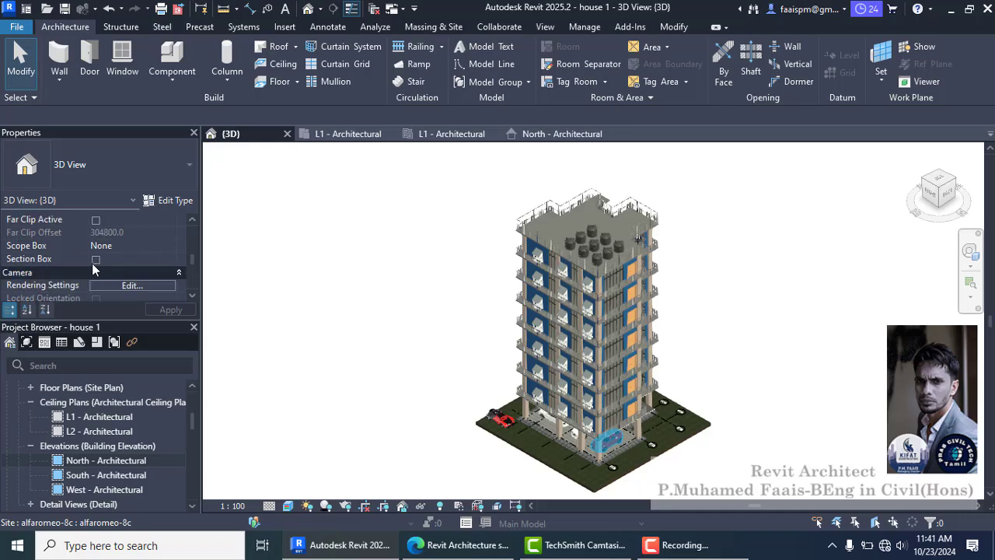
click(95, 259)
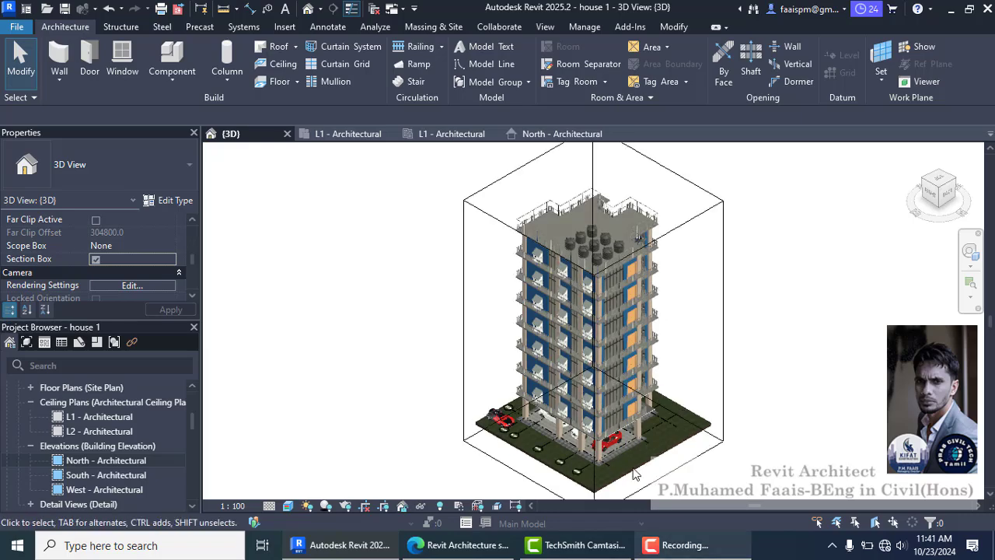
From the right side view, lower the section box's top to the beams above the ground-floor parking level
click(930, 200)
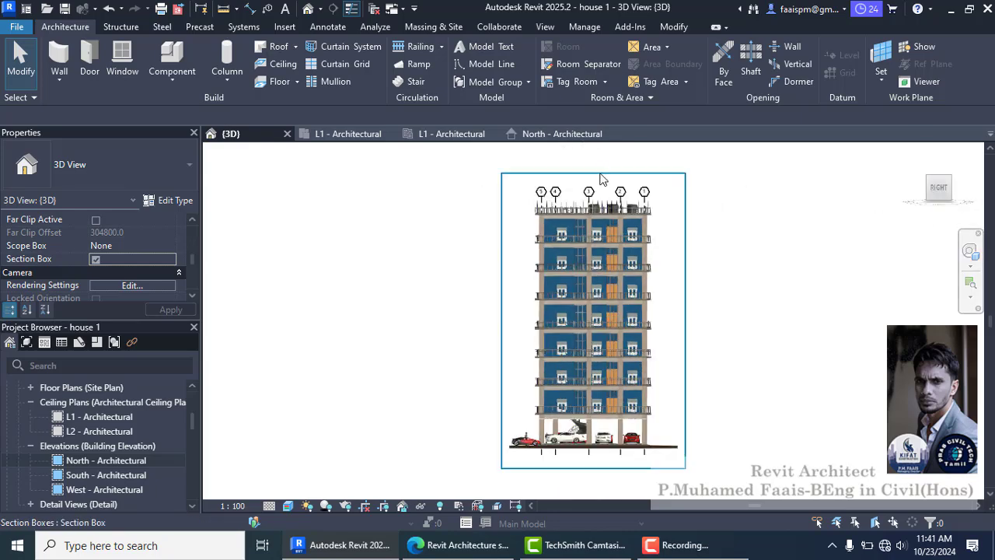
click(600, 179)
drag(593, 174, 681, 416)
drag(854, 428, 855, 428)
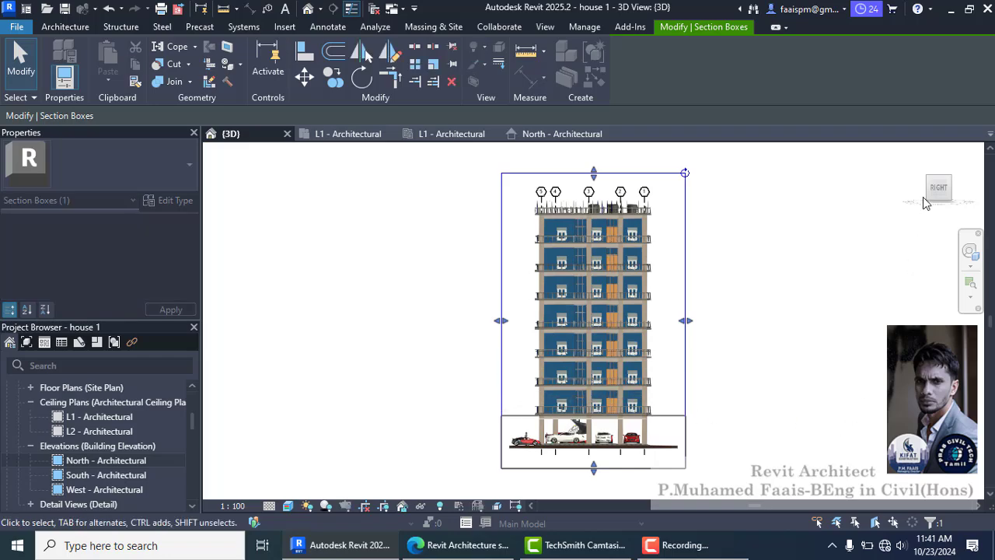
key(Escape)
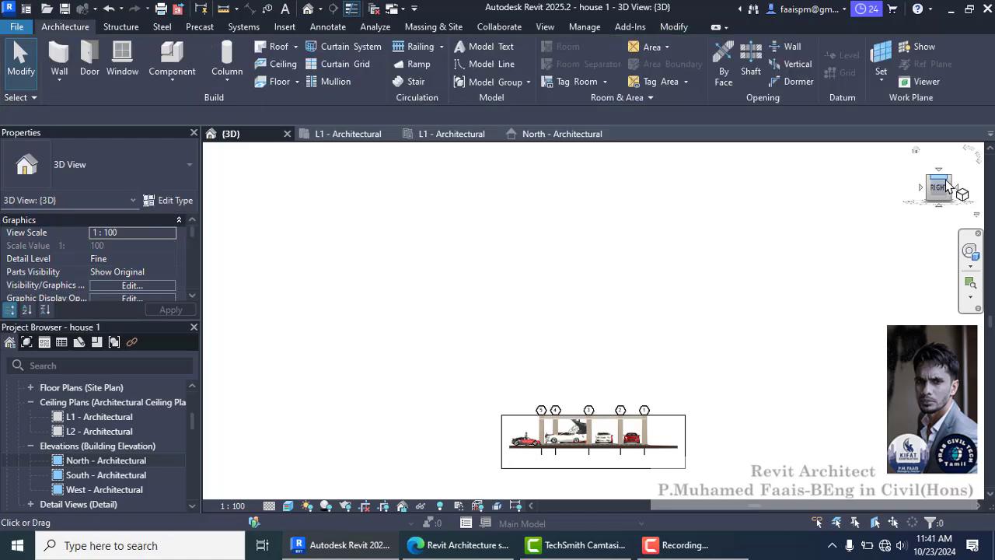
Examine the ceiling between the beams of the cut-open ground floor from an upper corner and from the side
click(952, 186)
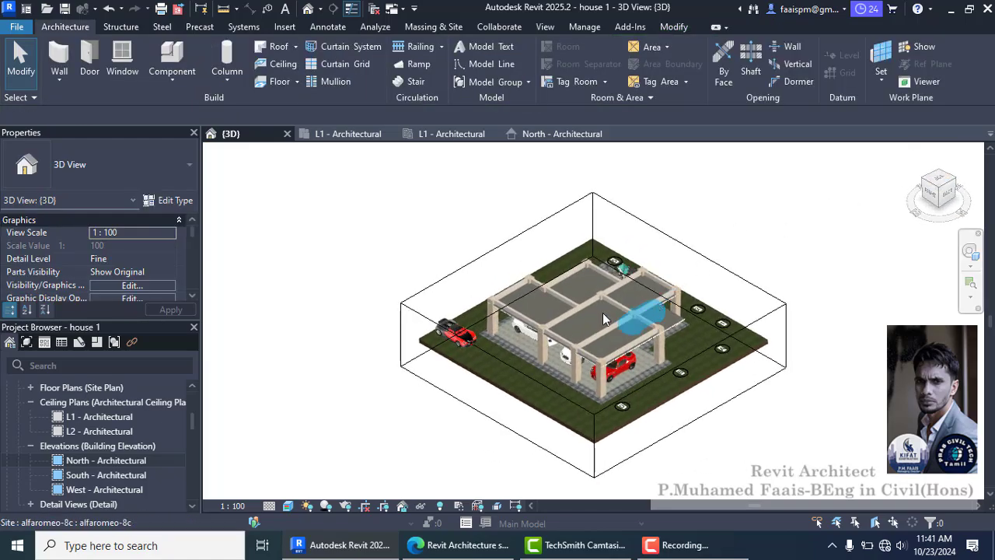
scroll(602, 312, up, 2)
scroll(608, 318, up, 5)
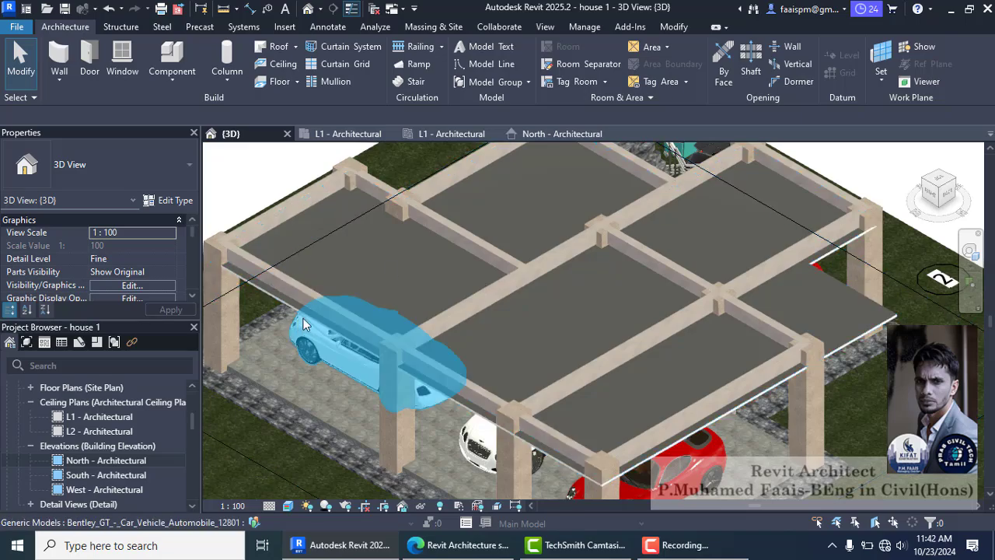
click(256, 299)
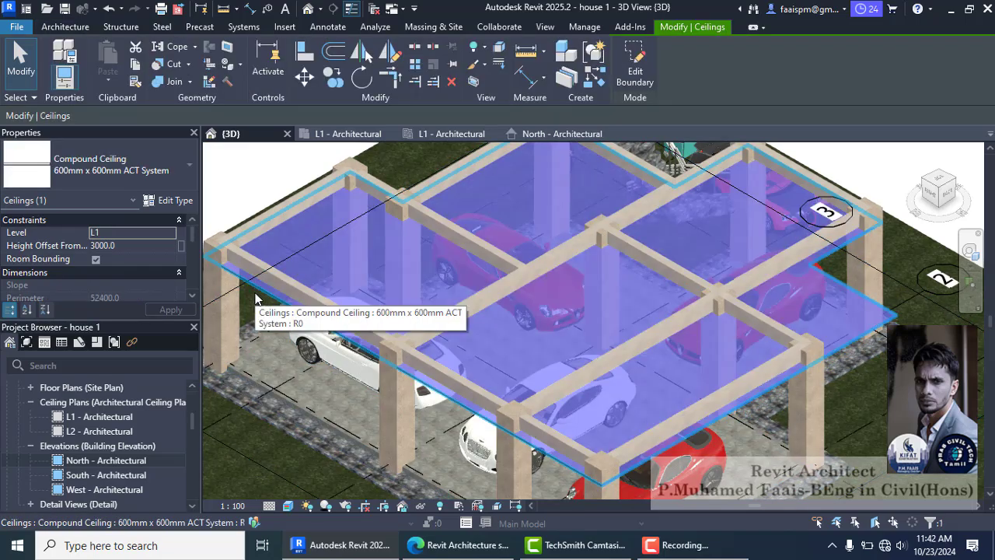
scroll(307, 299, down, 4)
key(Escape)
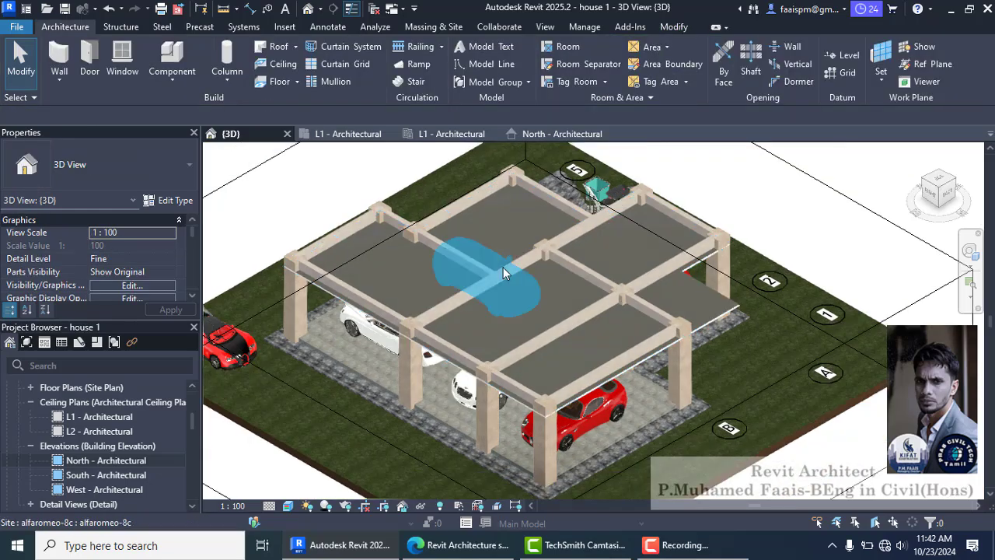
click(922, 191)
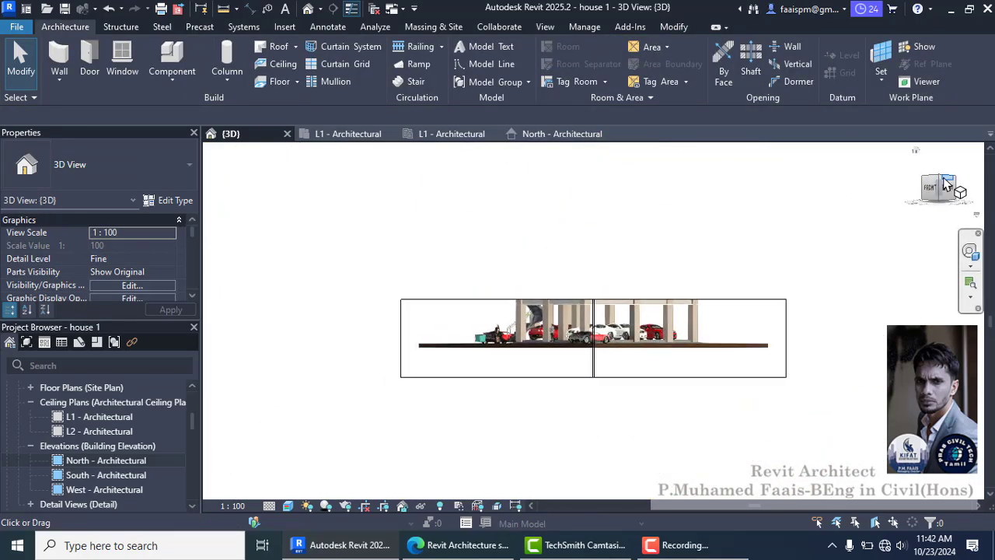
Examine the cut-open ground floor from an upper corner, and the ceiling's underside from a low angle between the columns
click(942, 184)
scroll(626, 310, up, 5)
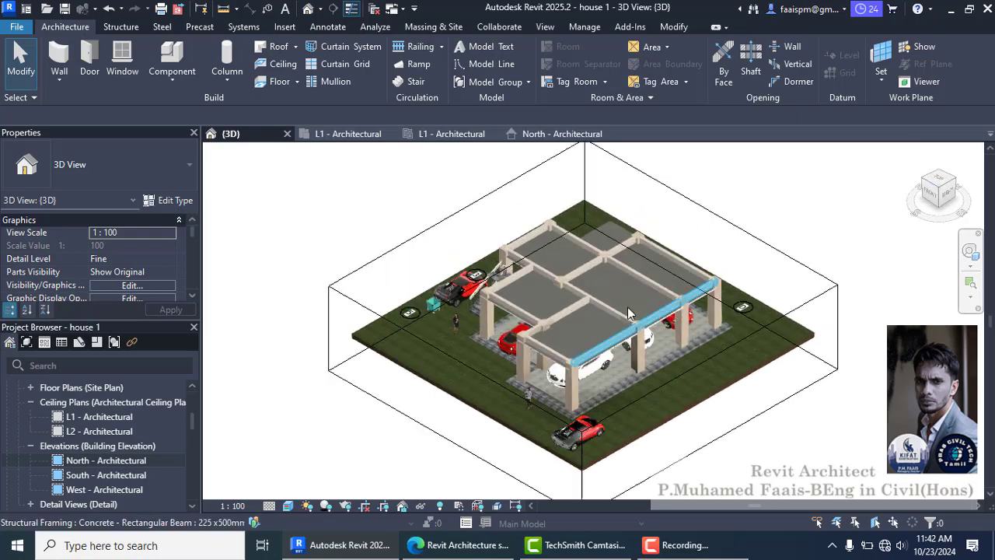
scroll(633, 301, up, 1)
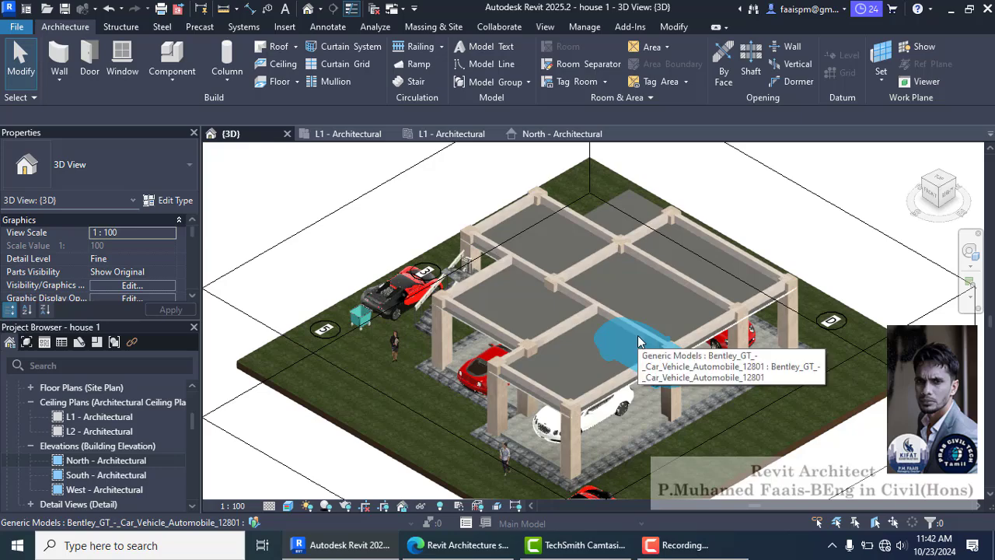
click(939, 204)
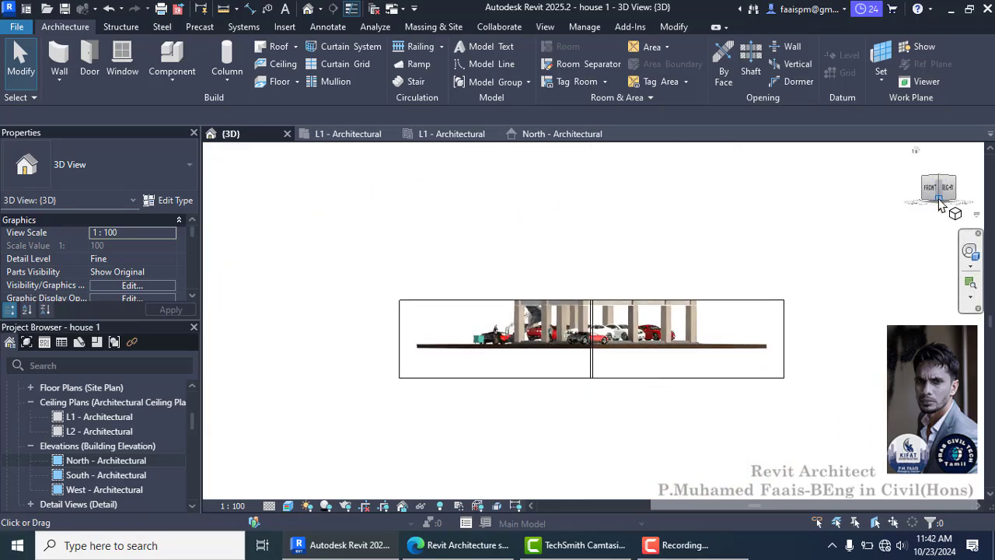
click(969, 250)
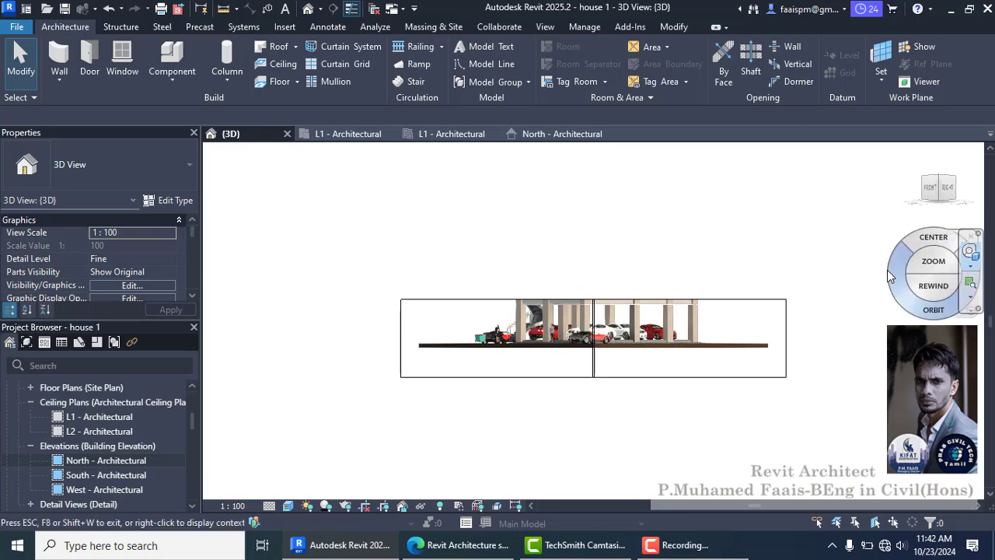
drag(896, 282, 861, 276)
scroll(634, 310, up, 4)
scroll(495, 282, up, 5)
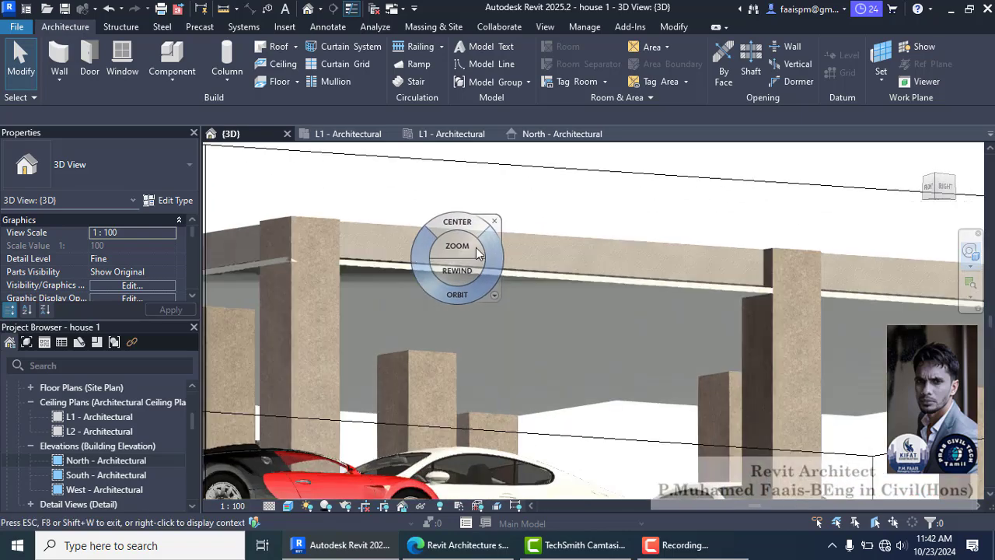
scroll(832, 282, down, 2)
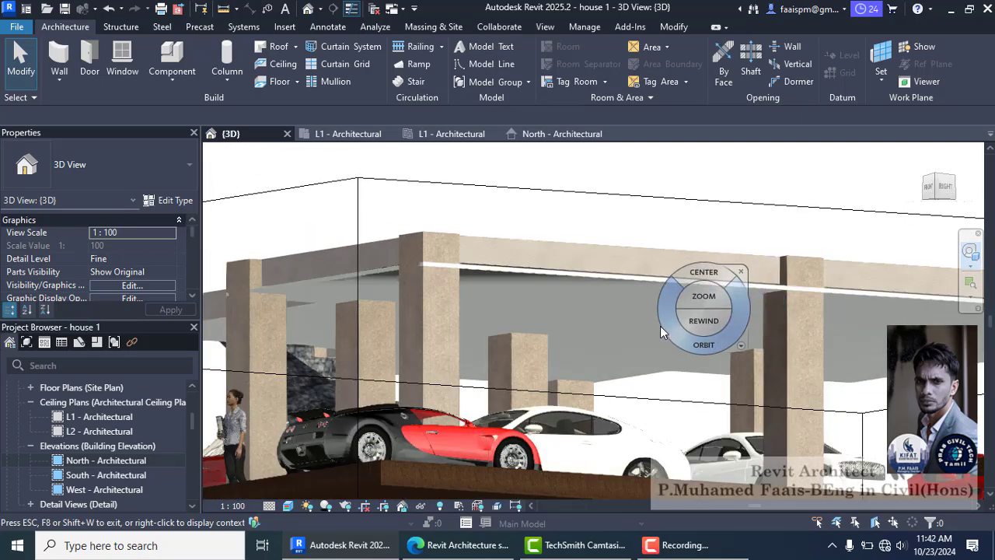
key(Escape)
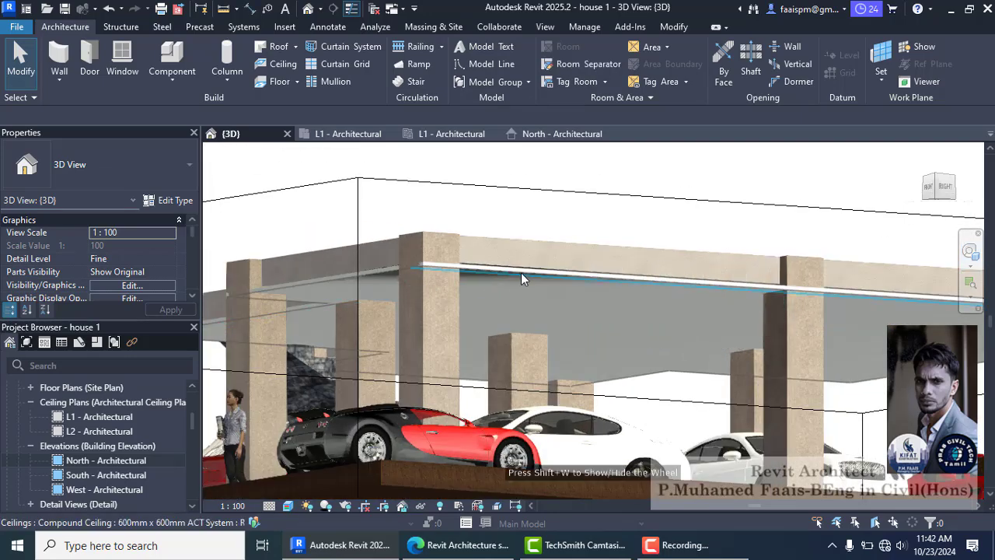
Change the ceiling's type to the compound ceiling 600mm x 1200mm ACT System and check its underside
click(526, 270)
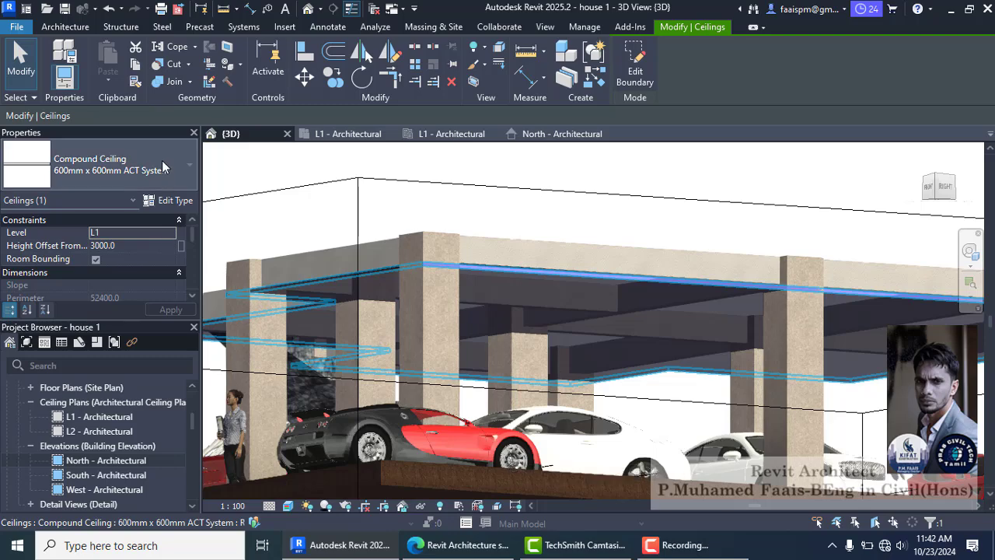
click(186, 170)
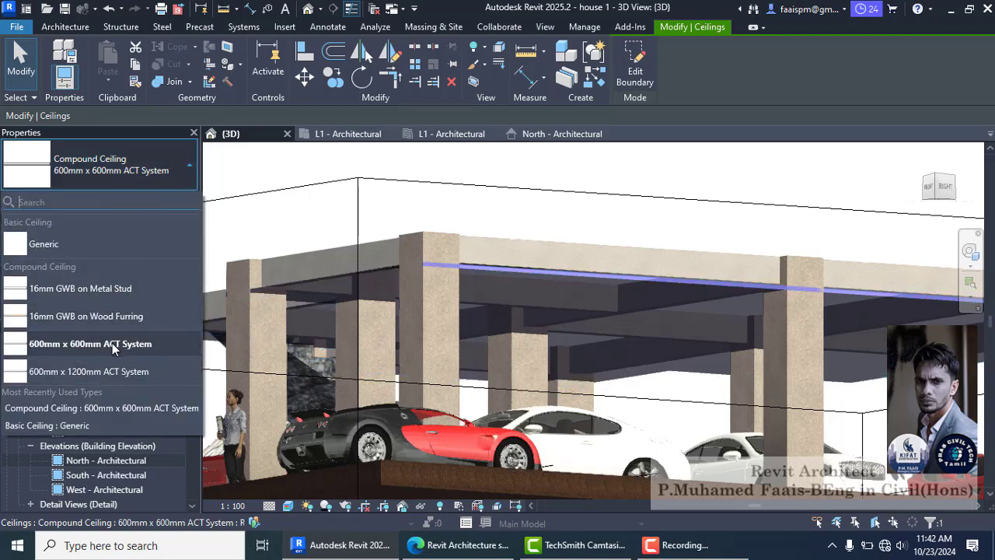
click(114, 374)
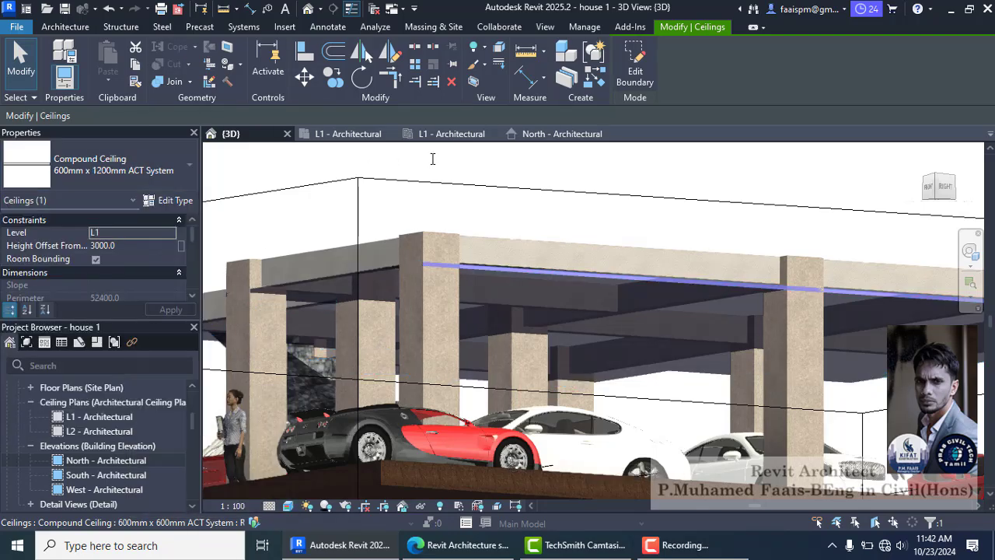
click(489, 163)
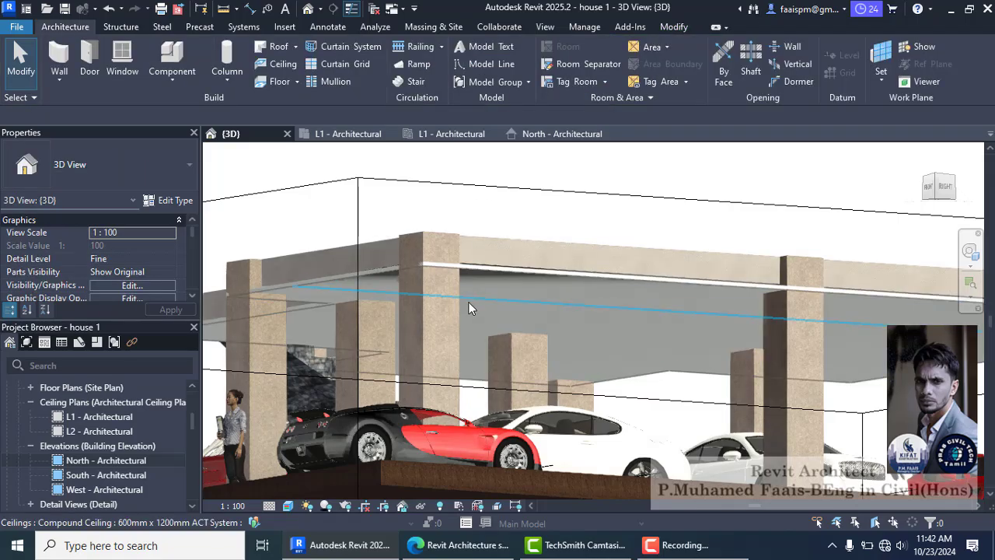
scroll(475, 342, up, 5)
scroll(475, 342, down, 8)
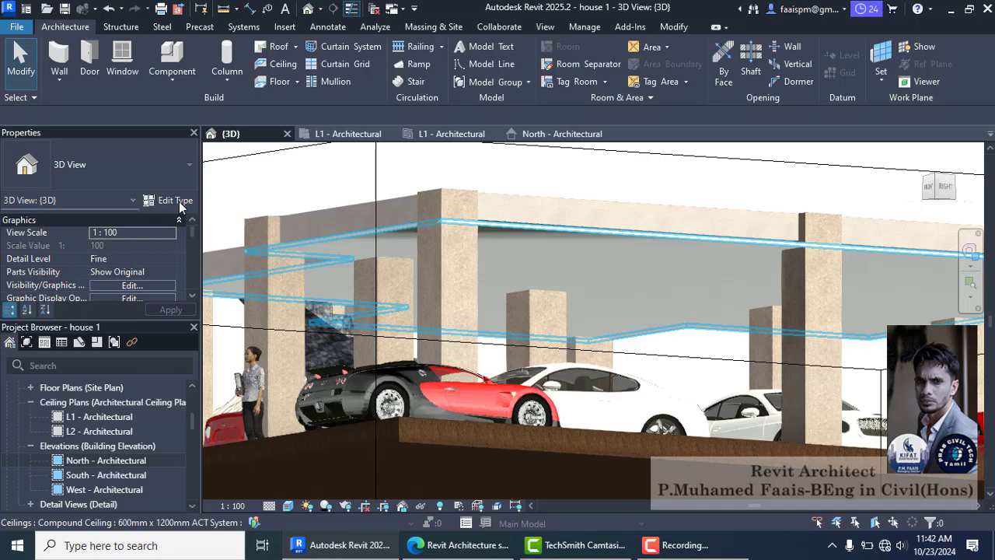
Duplicate the ceiling's type under the name 600mm x 1200mm ACT System 2
click(366, 234)
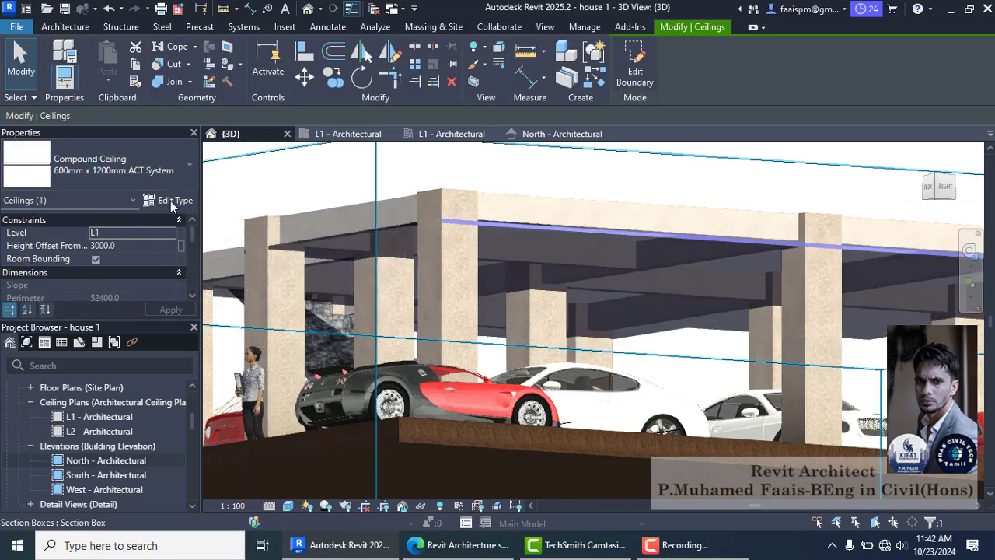
click(172, 201)
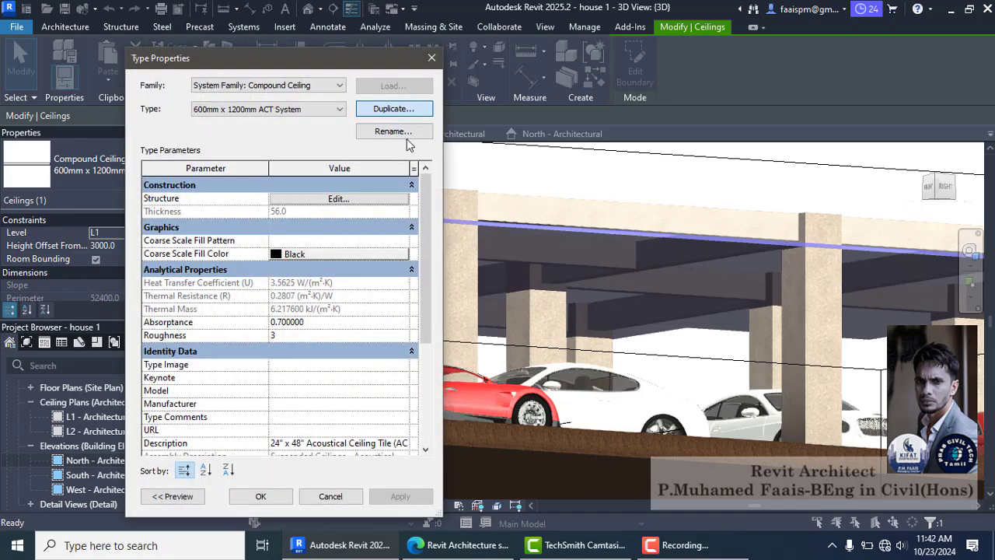
click(830, 311)
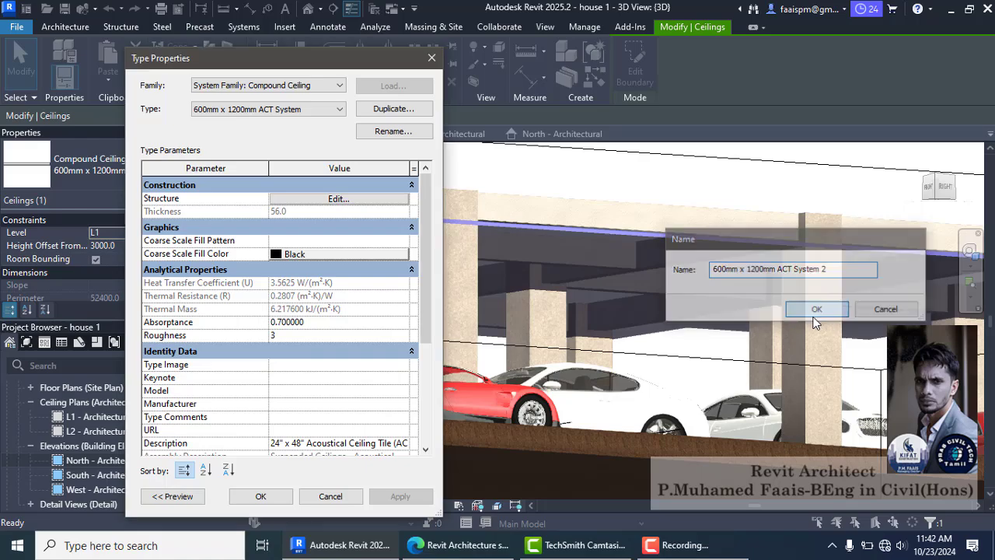
In the new ceiling type's structure, create a material named wood for the Finish 2 [5] layer
click(344, 199)
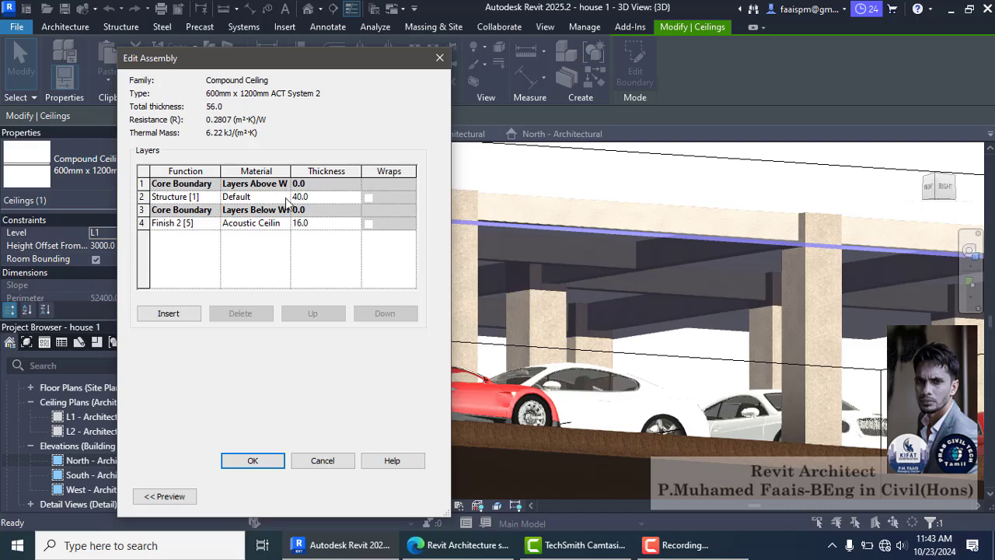
click(287, 226)
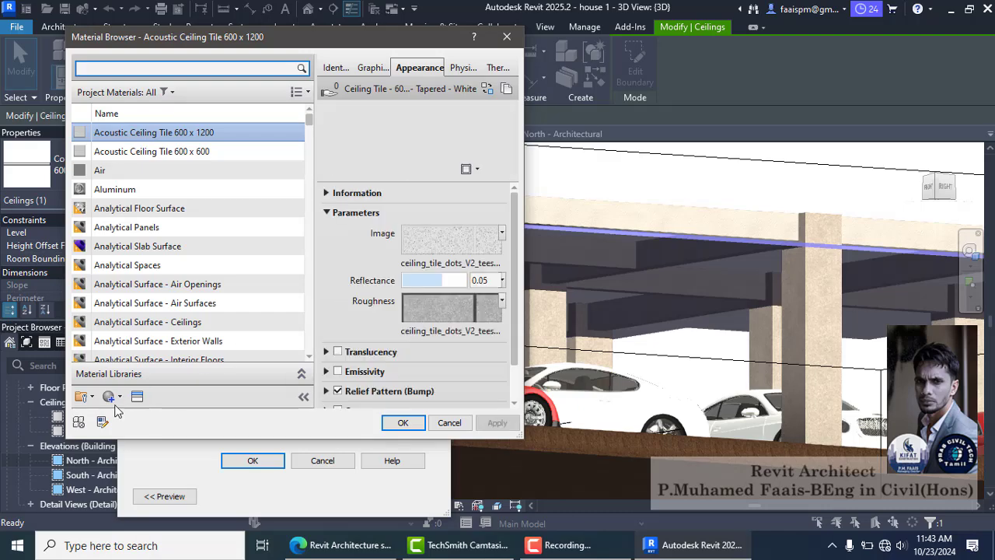
click(119, 397)
click(140, 413)
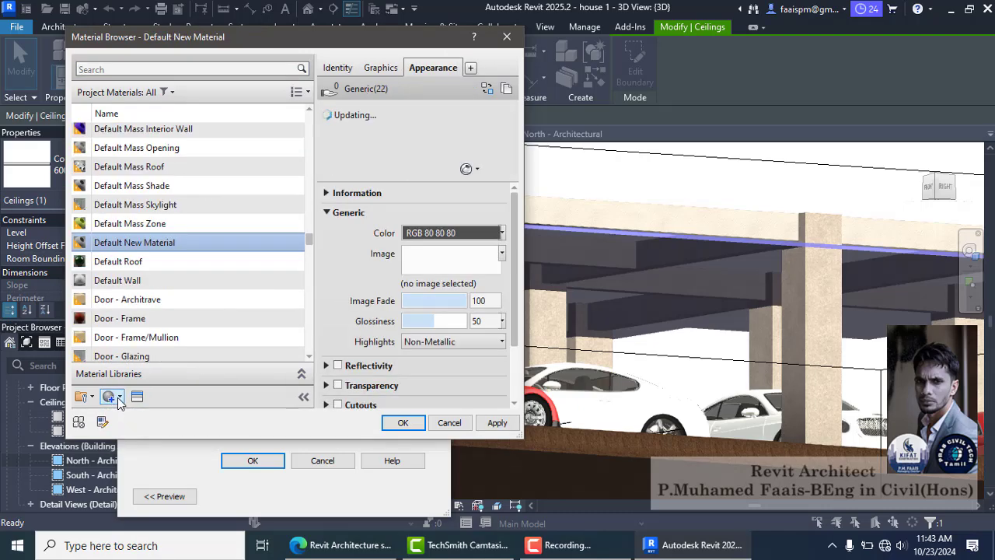
right_click(127, 240)
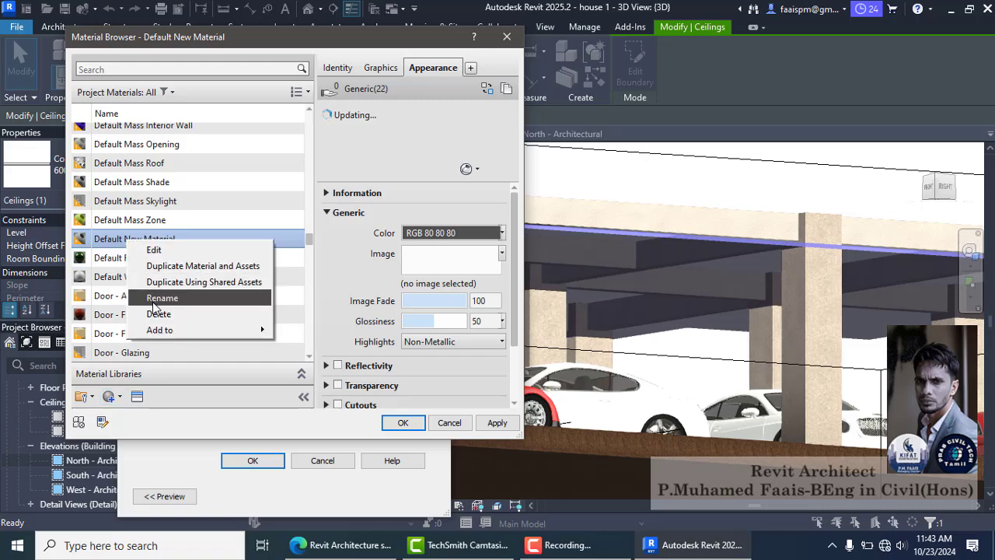
click(161, 298)
text(wood)
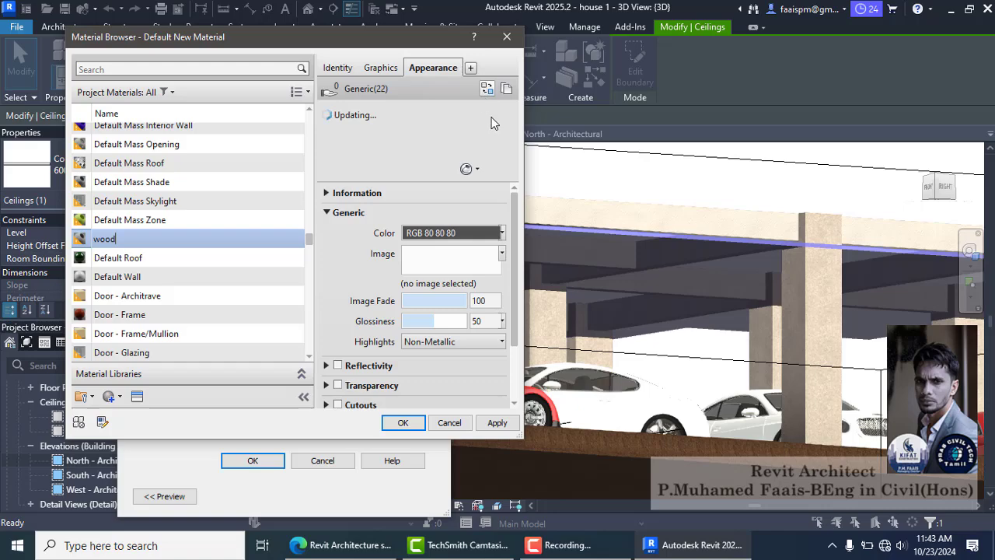
key(Return)
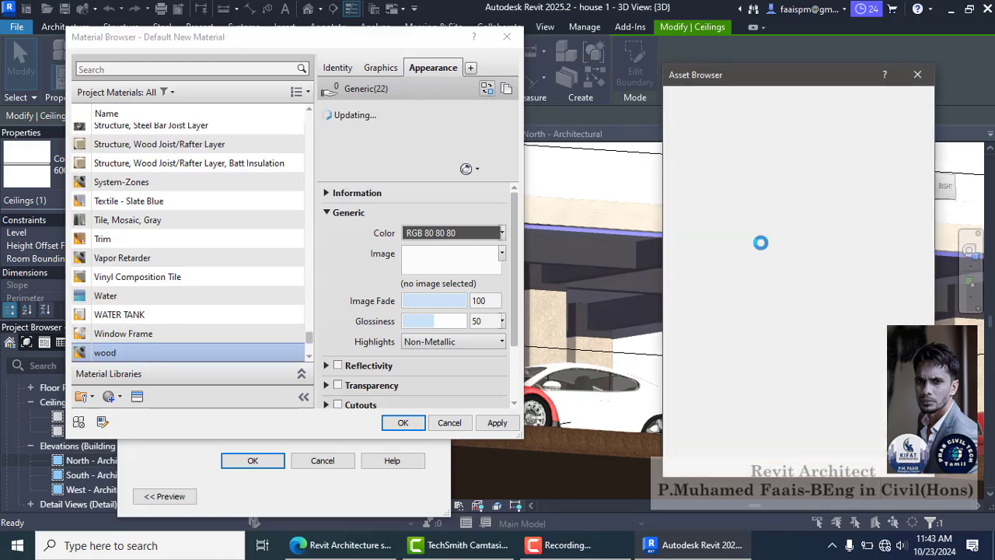
Give the wood material the Bamboo Dark - Semigloss appearance from the library's Wood category and apply it to the ceiling type's finish layer
double_click(707, 183)
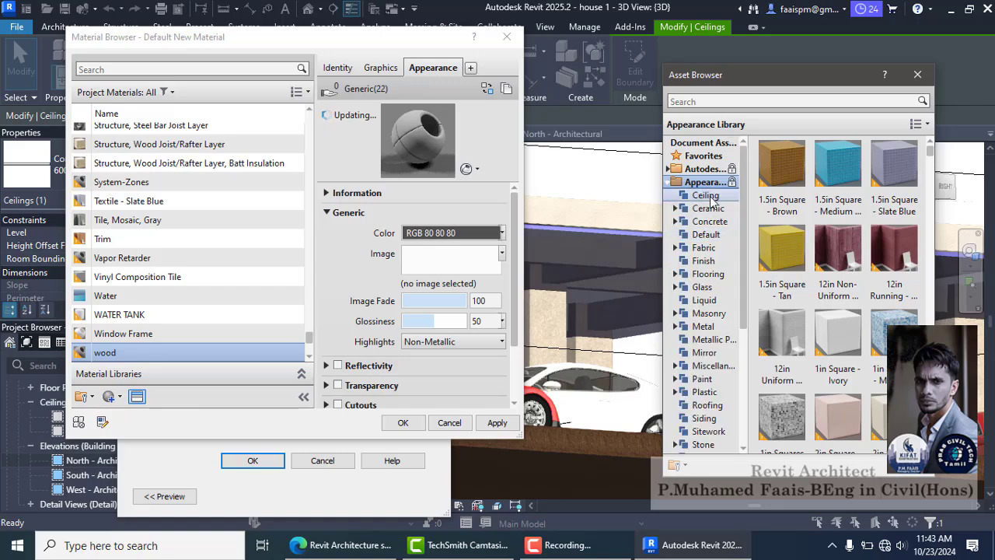
scroll(706, 435, down, 4)
scroll(706, 436, down, 1)
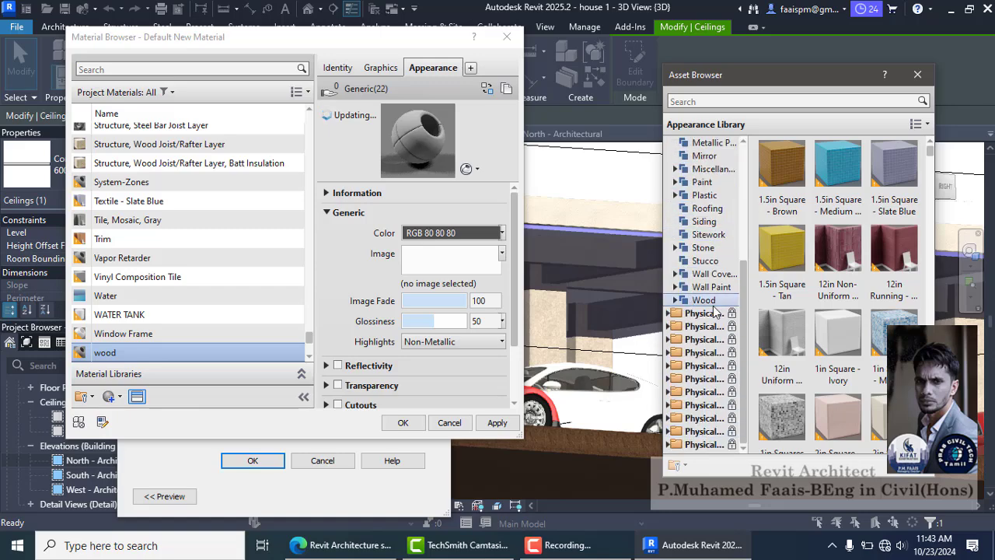
double_click(709, 302)
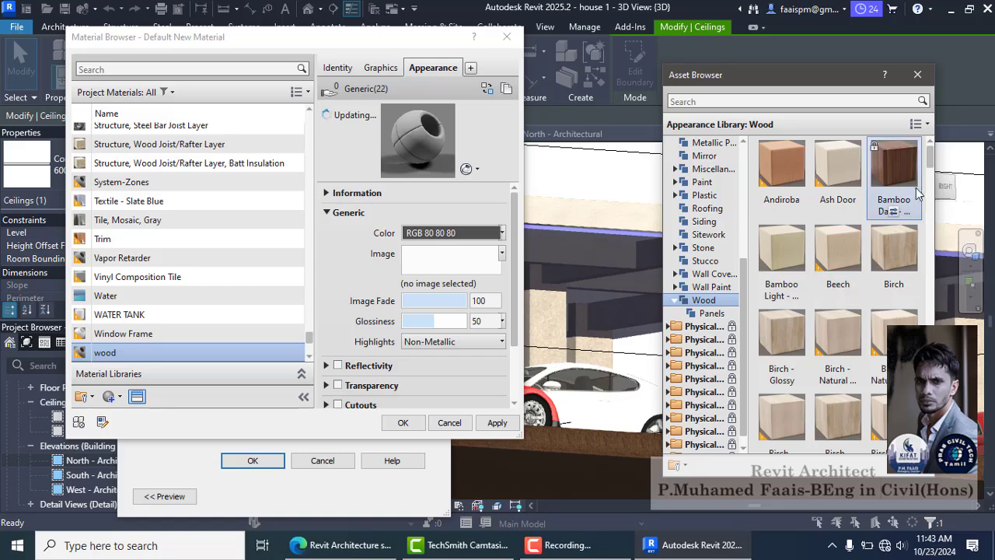
double_click(895, 171)
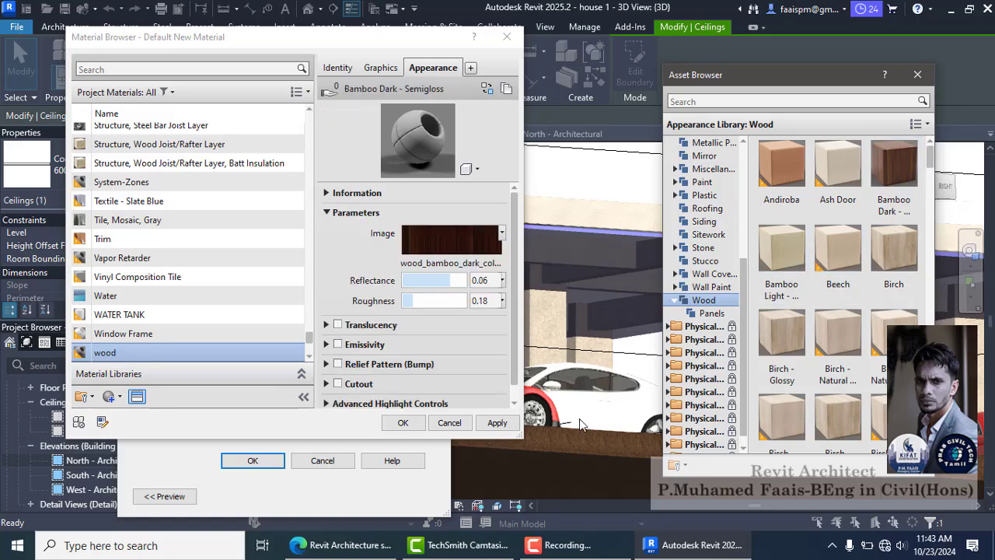
click(497, 423)
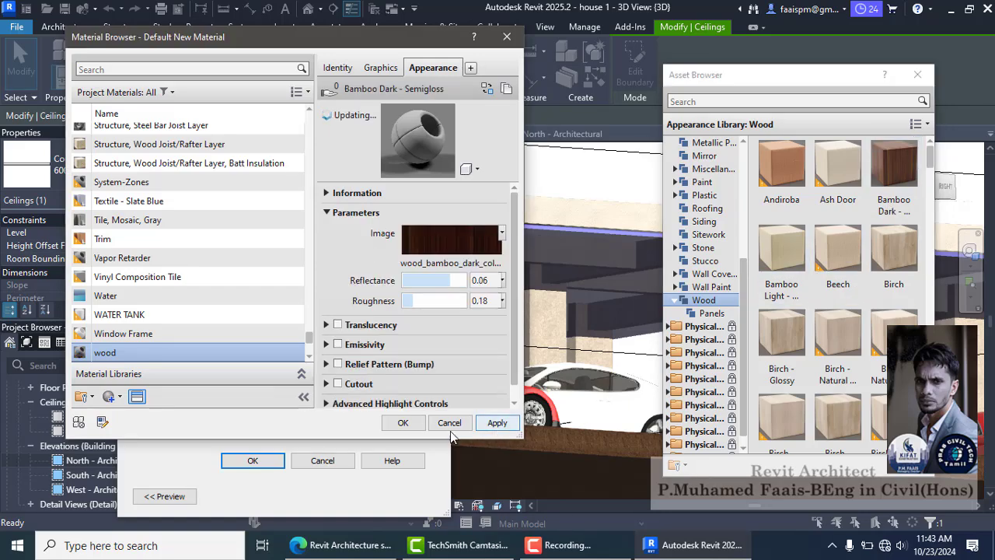
click(410, 425)
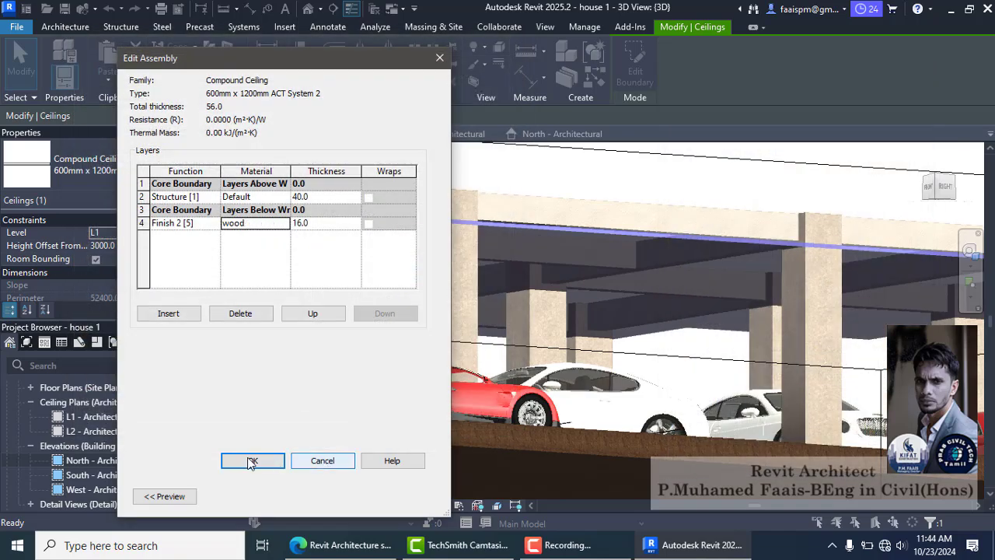
click(249, 463)
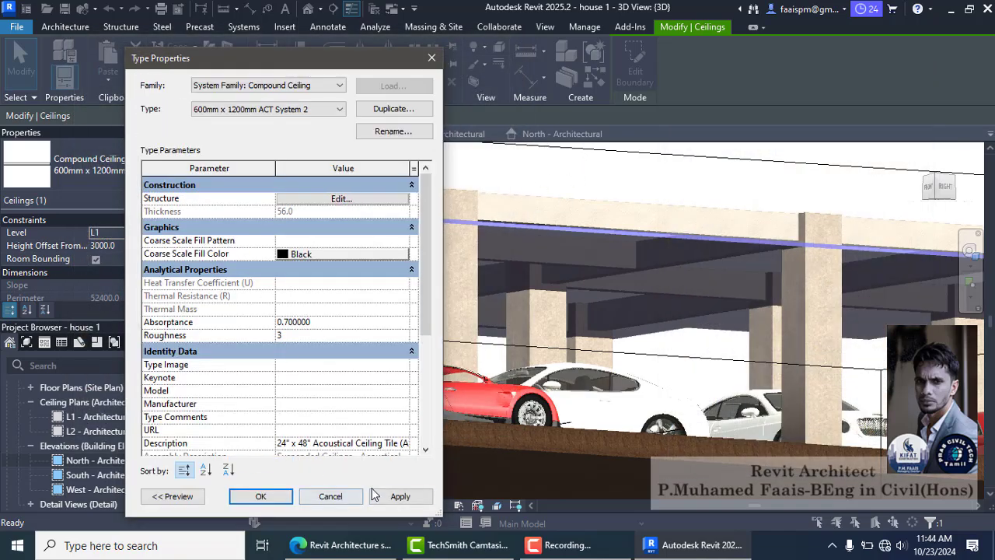
click(374, 495)
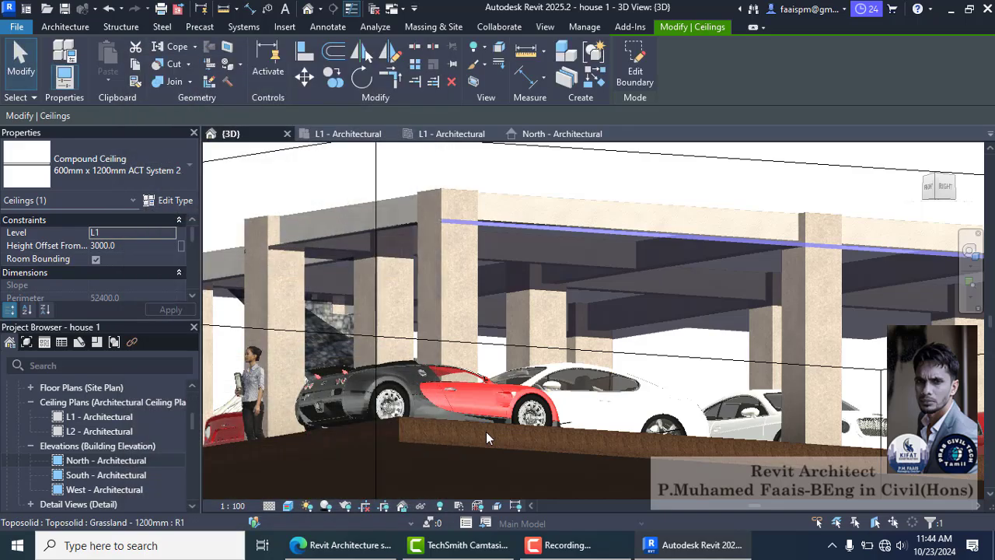
Examine the ceiling's new wood finish from below along the parking level, and the whole ground floor from an upper corner
scroll(485, 433, down, 2)
click(583, 176)
scroll(628, 347, up, 6)
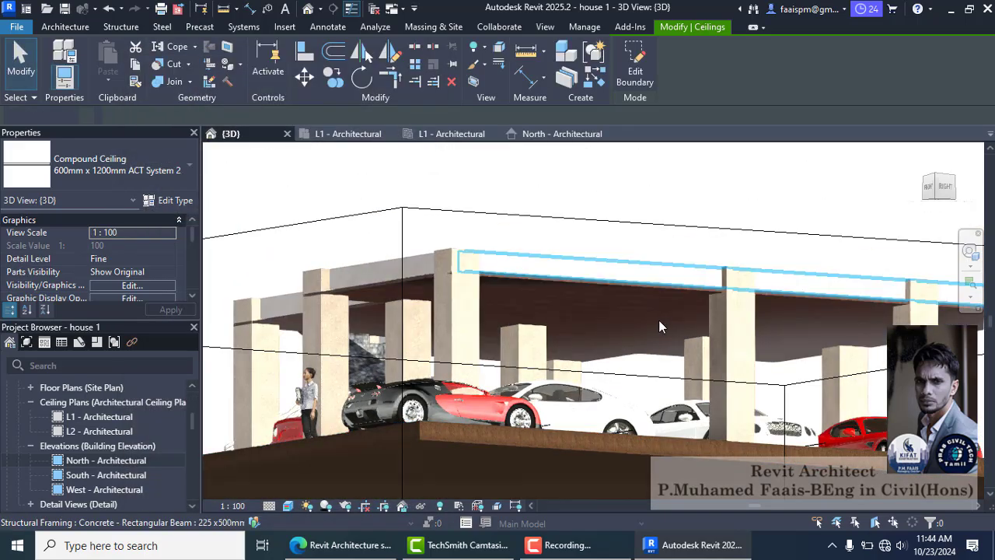
scroll(600, 387, down, 8)
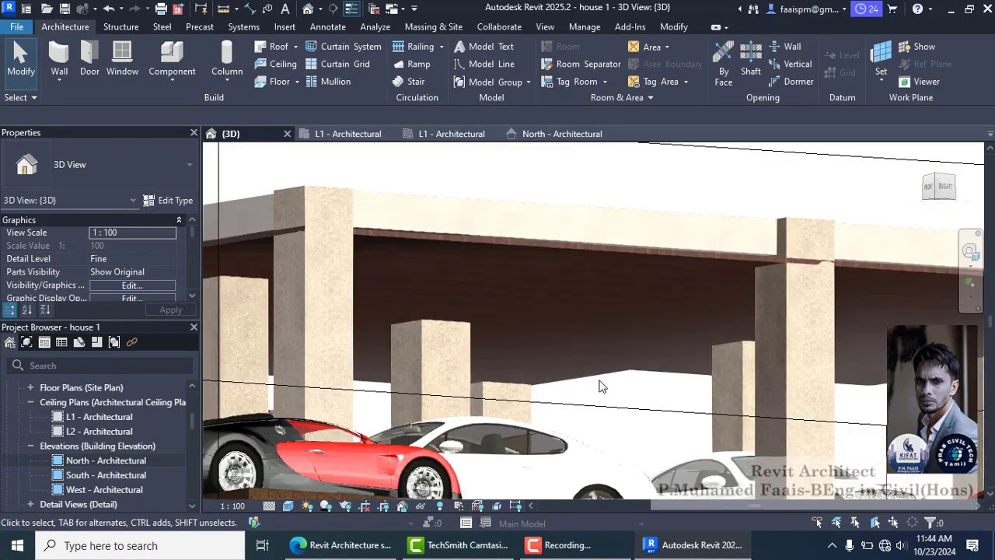
click(969, 250)
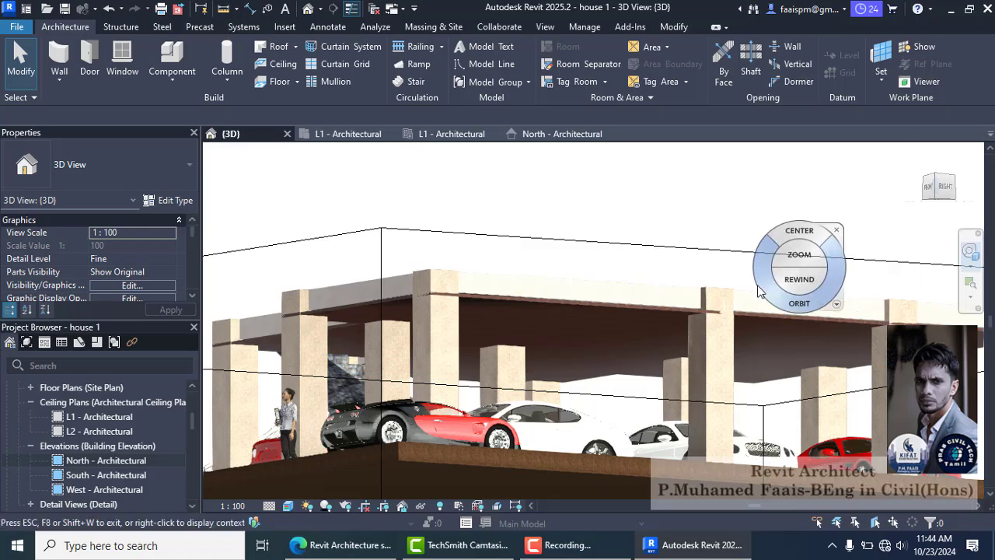
mouse_move(799, 322)
mouse_down()
mouse_move(703, 301)
mouse_move(705, 287)
mouse_move(666, 279)
mouse_move(577, 287)
mouse_move(591, 299)
mouse_move(678, 297)
mouse_move(736, 282)
mouse_move(731, 276)
mouse_move(685, 295)
mouse_move(624, 285)
mouse_up()
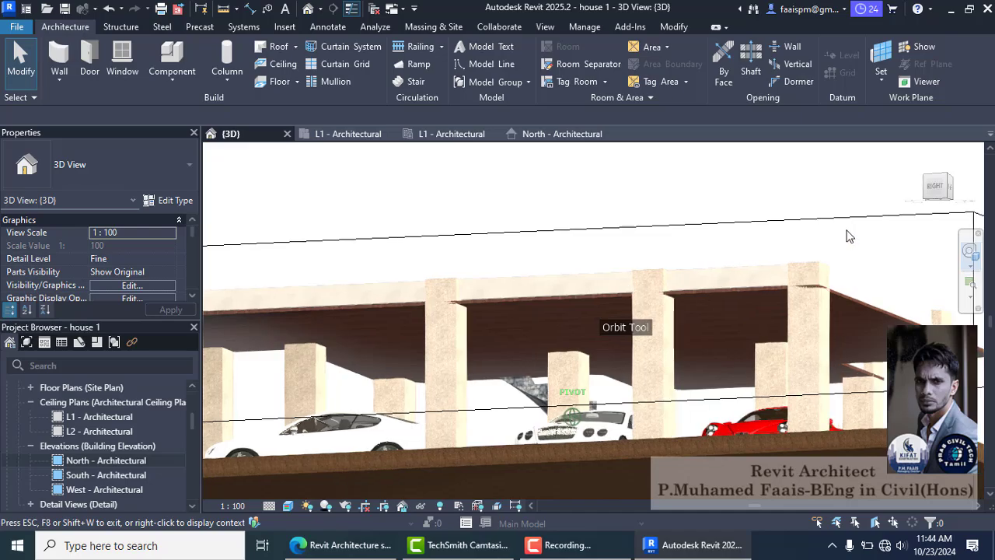
click(947, 179)
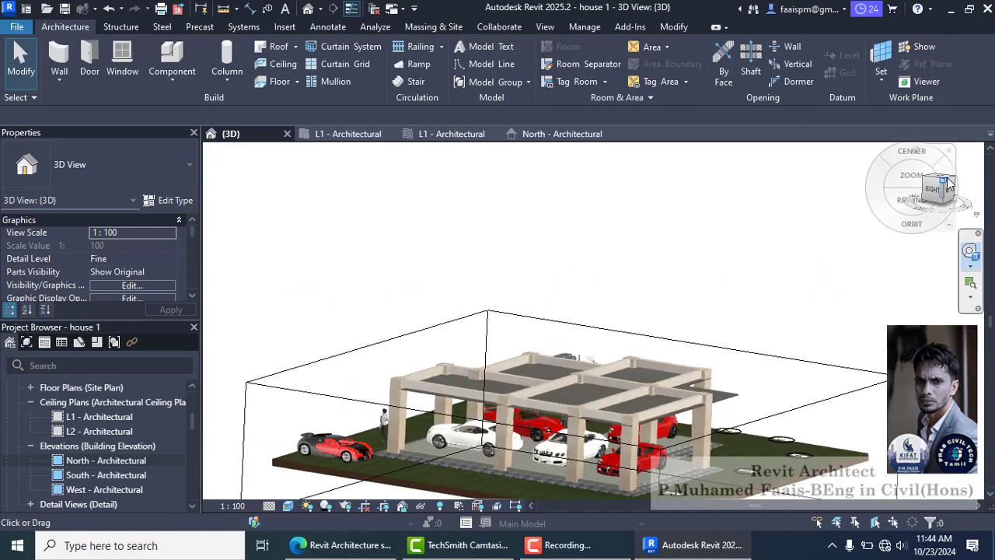
scroll(715, 331, up, 3)
key(Escape)
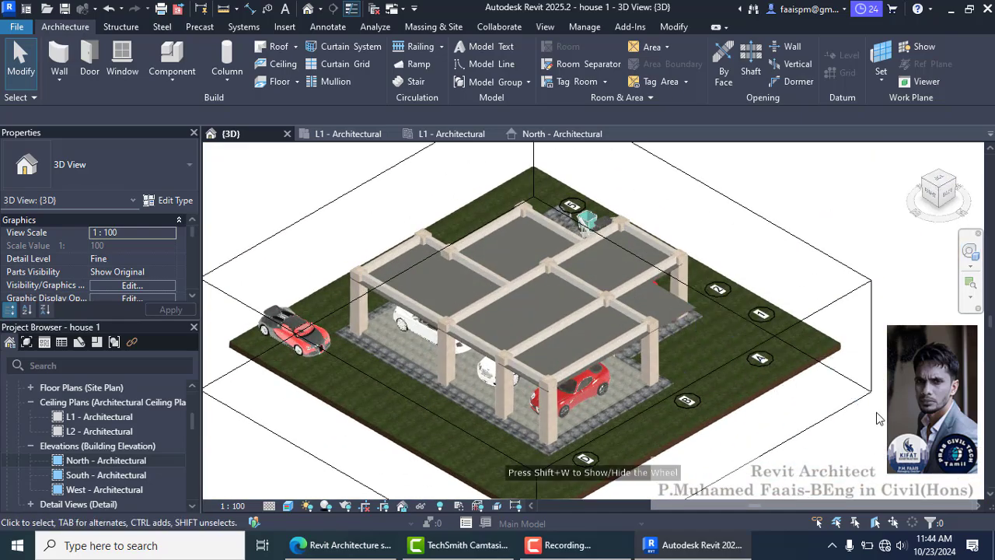
click(610, 550)
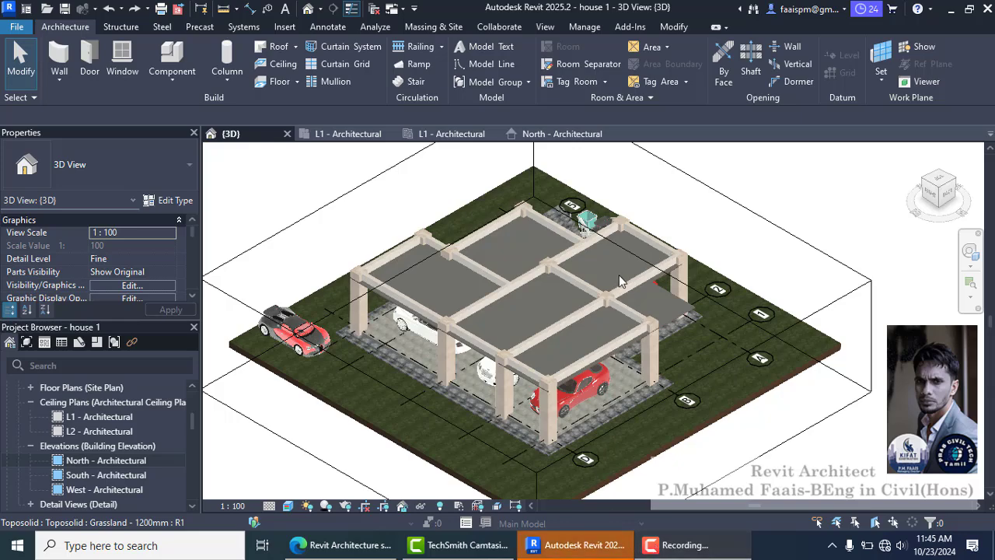
Assign the existing wood material to the Structure [1] layer of the ceiling's 600mm x 1200mm ACT System 2 type
click(663, 295)
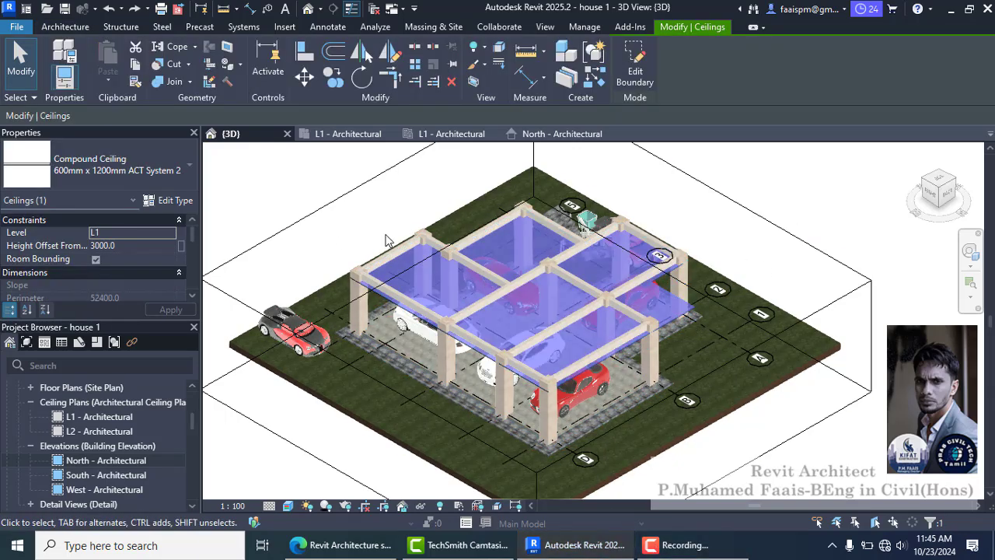
click(187, 201)
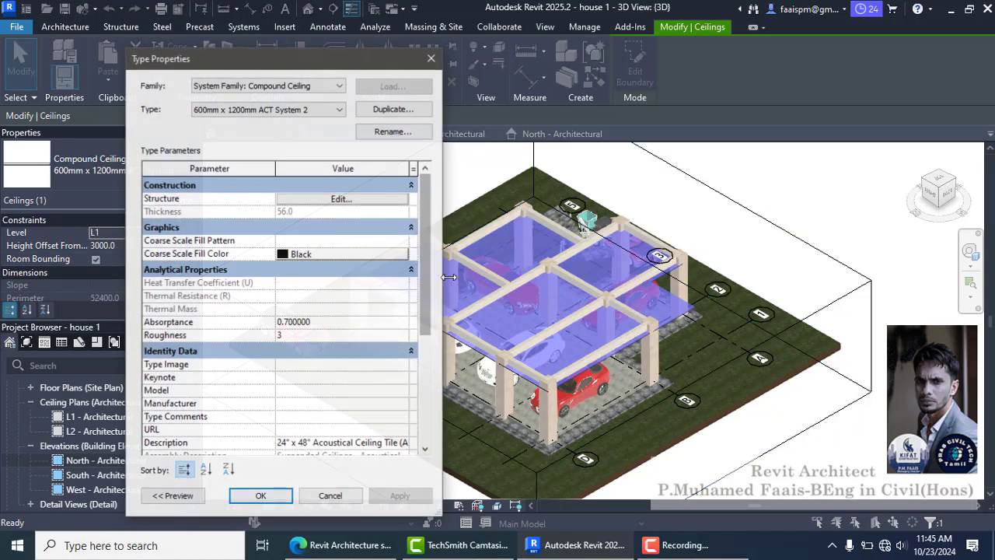
click(339, 198)
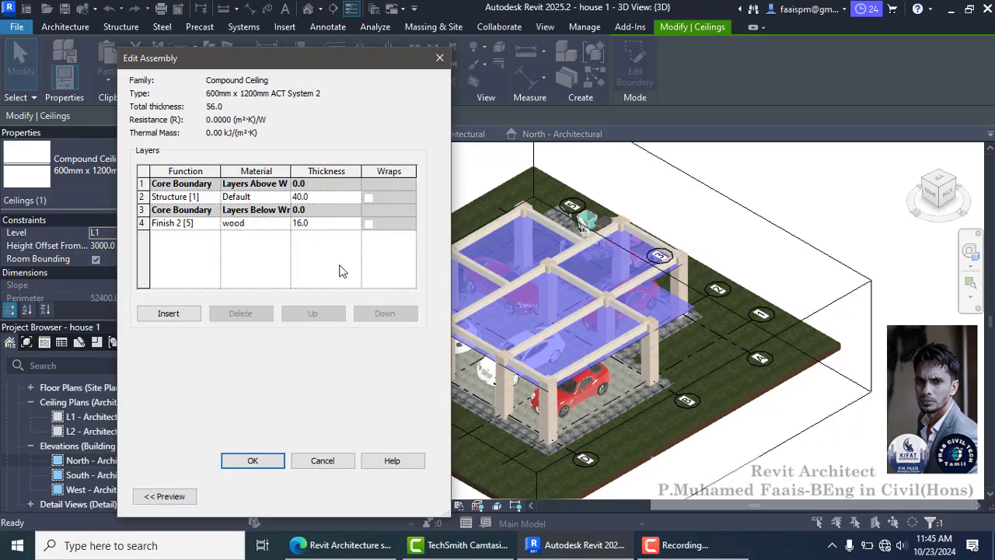
click(282, 201)
click(285, 197)
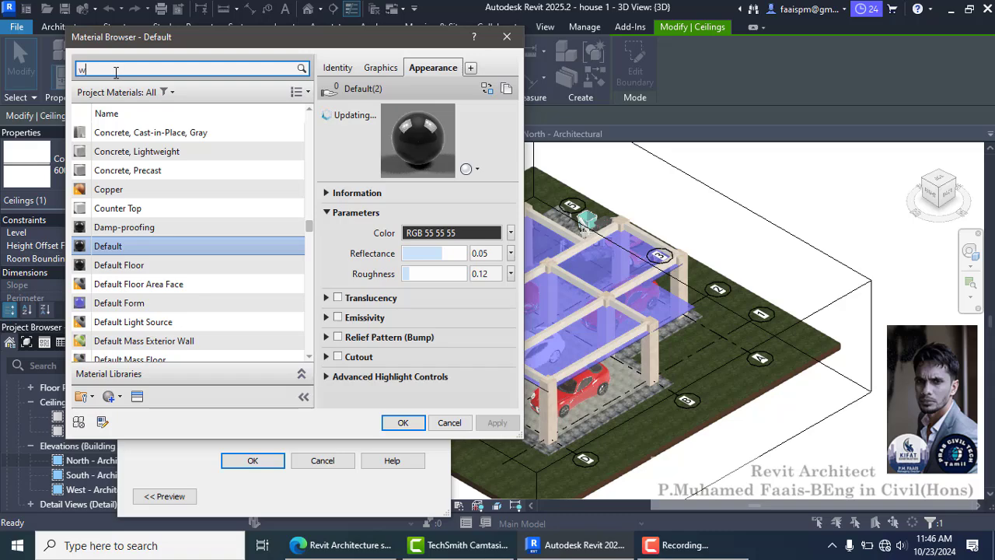
click(115, 71)
text(wood)
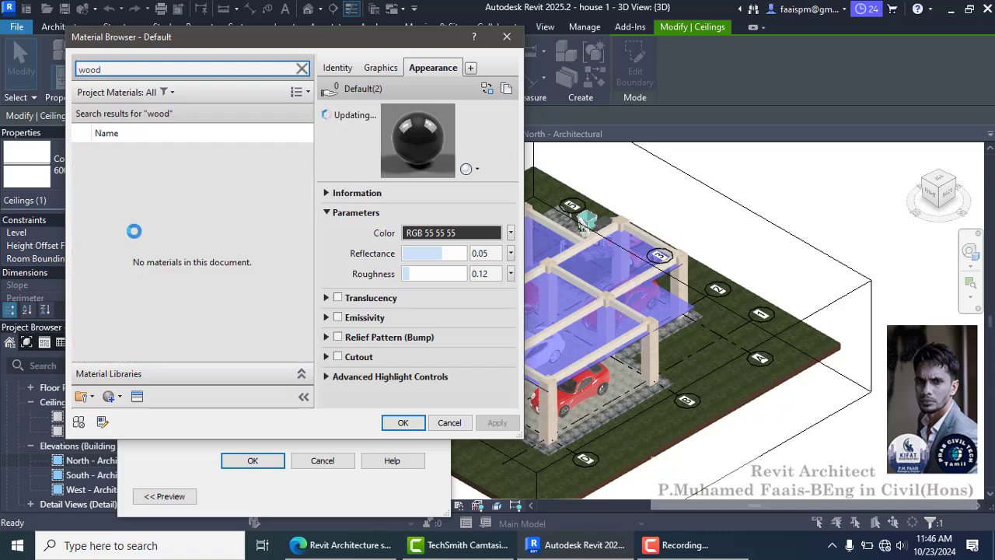
scroll(183, 299, down, 3)
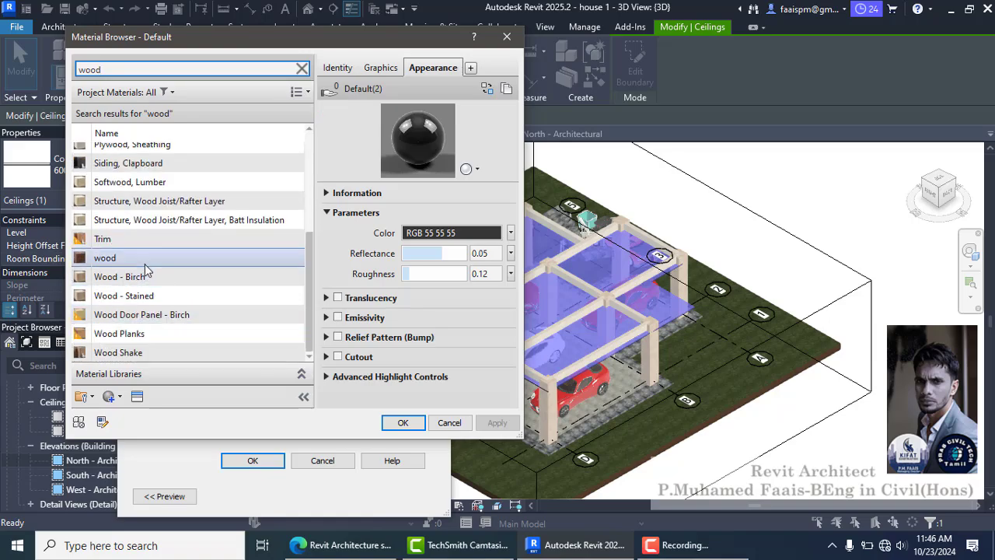
click(401, 421)
click(252, 460)
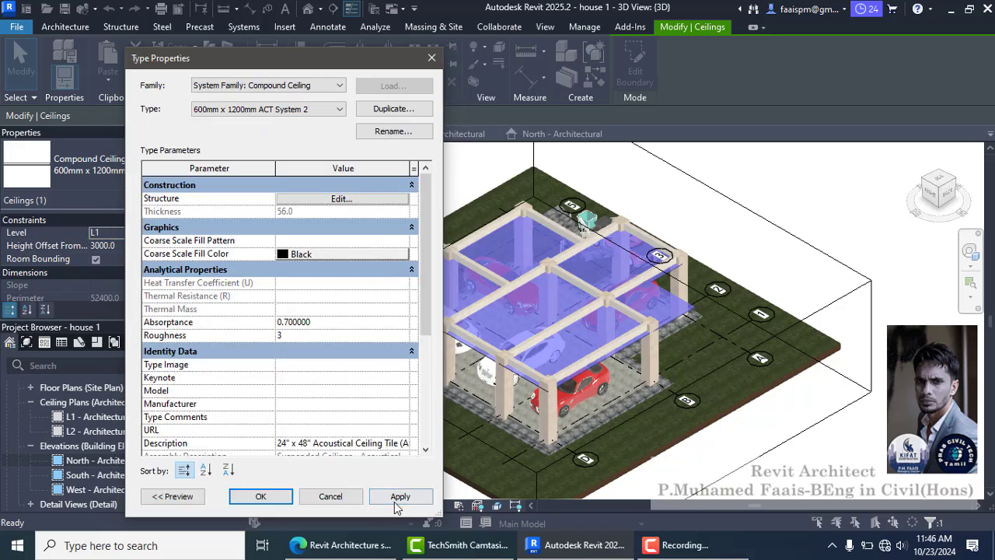
click(263, 496)
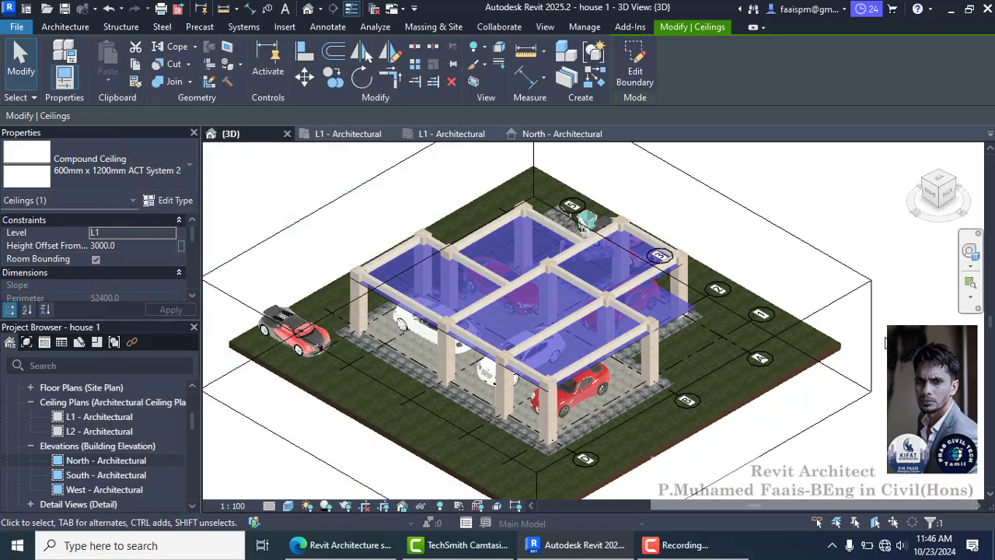
key(Escape)
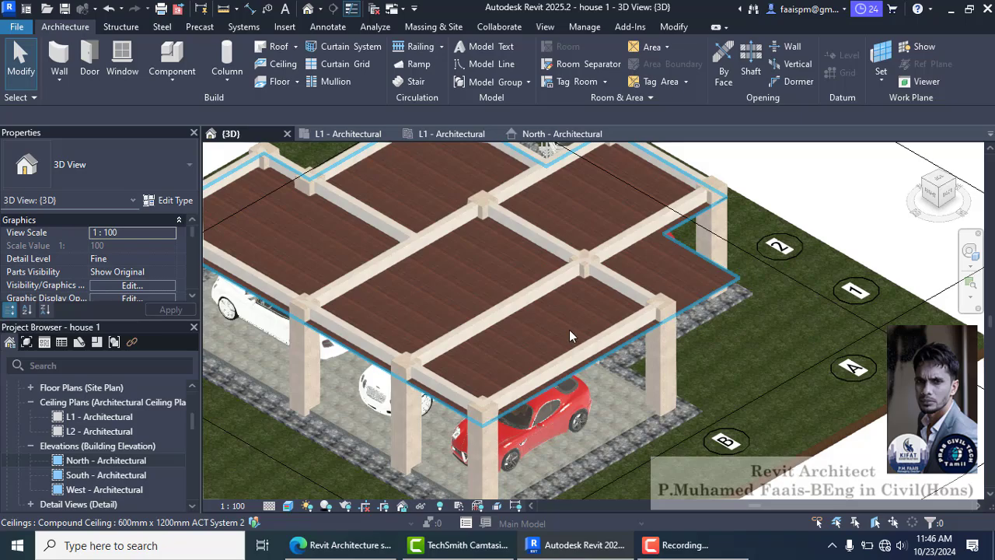
Examine the ceiling's wood-finished upper face across the whole building, including from another upper corner
scroll(571, 334, down, 3)
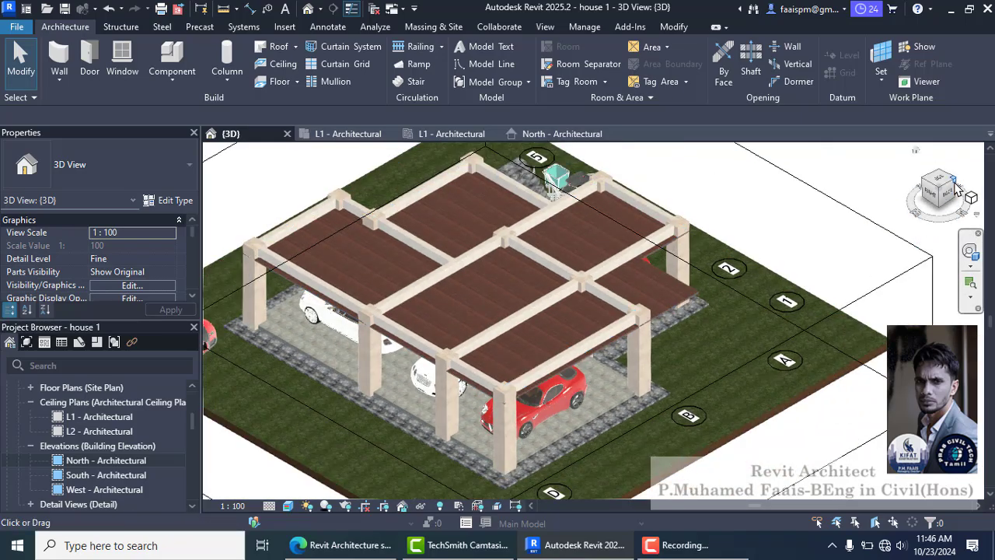
click(957, 188)
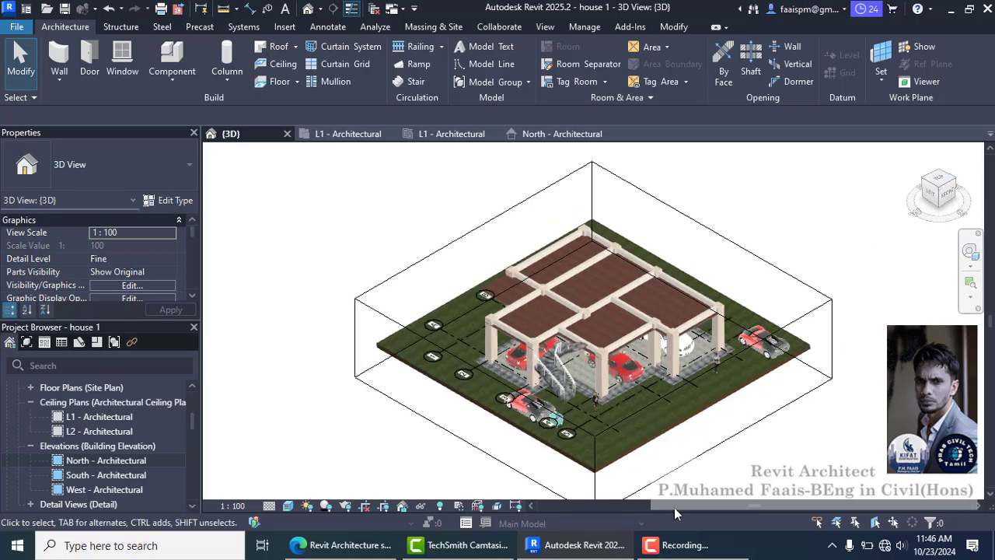
mouse_move(665, 550)
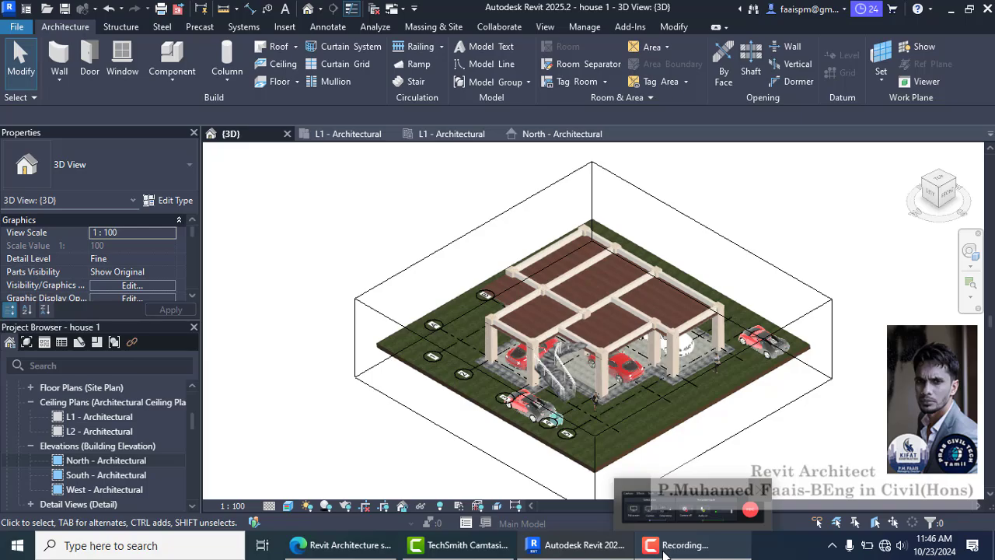
click(665, 548)
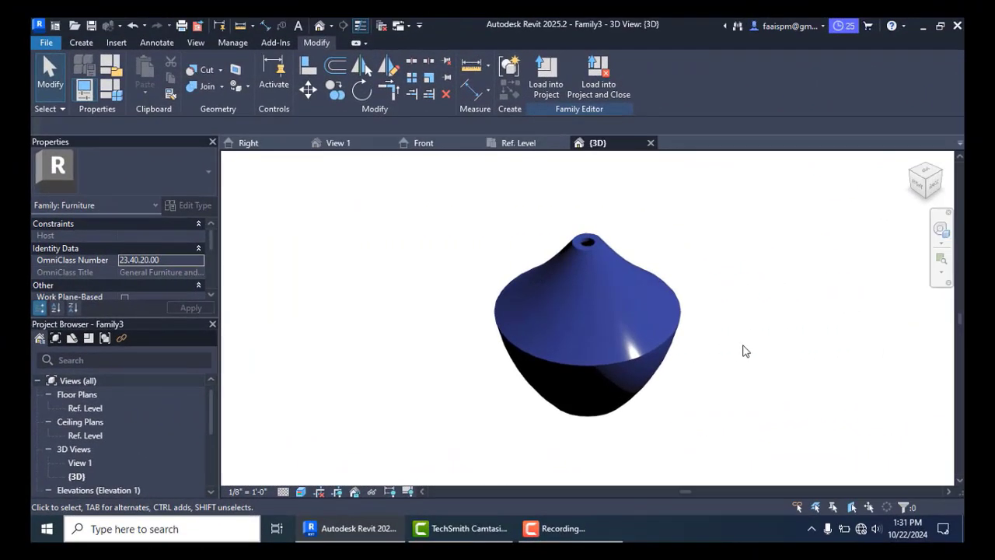
click(599, 534)
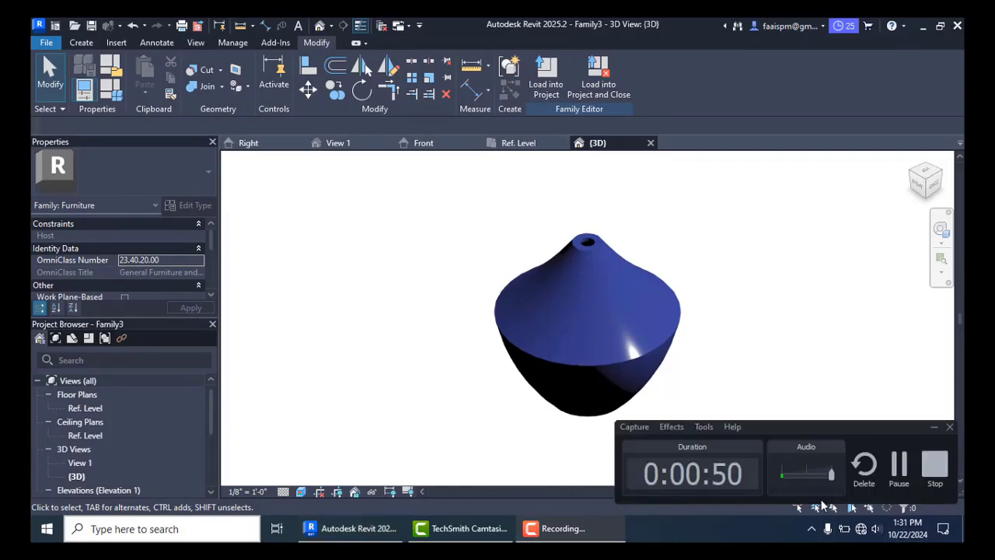